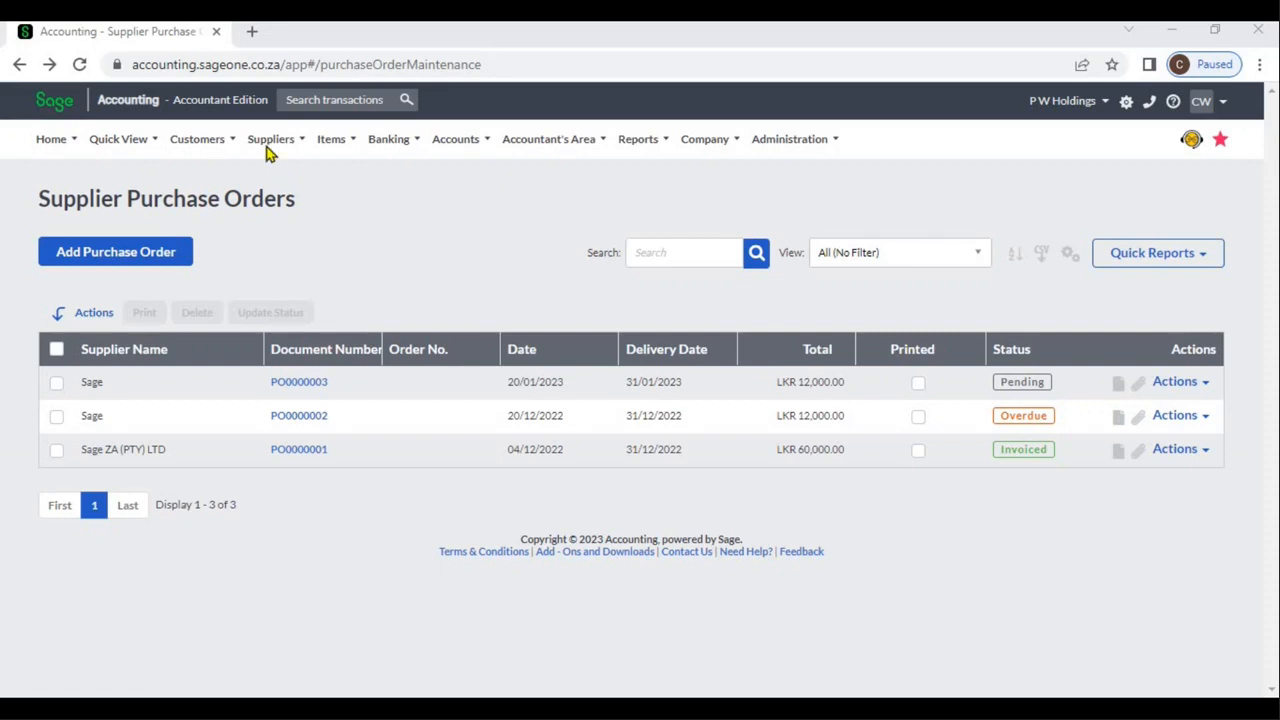
Step: Start a new supplier purchase order from the Supplier Purchase Orders list
{"action": "left_click", "coordinate": [268, 143]}
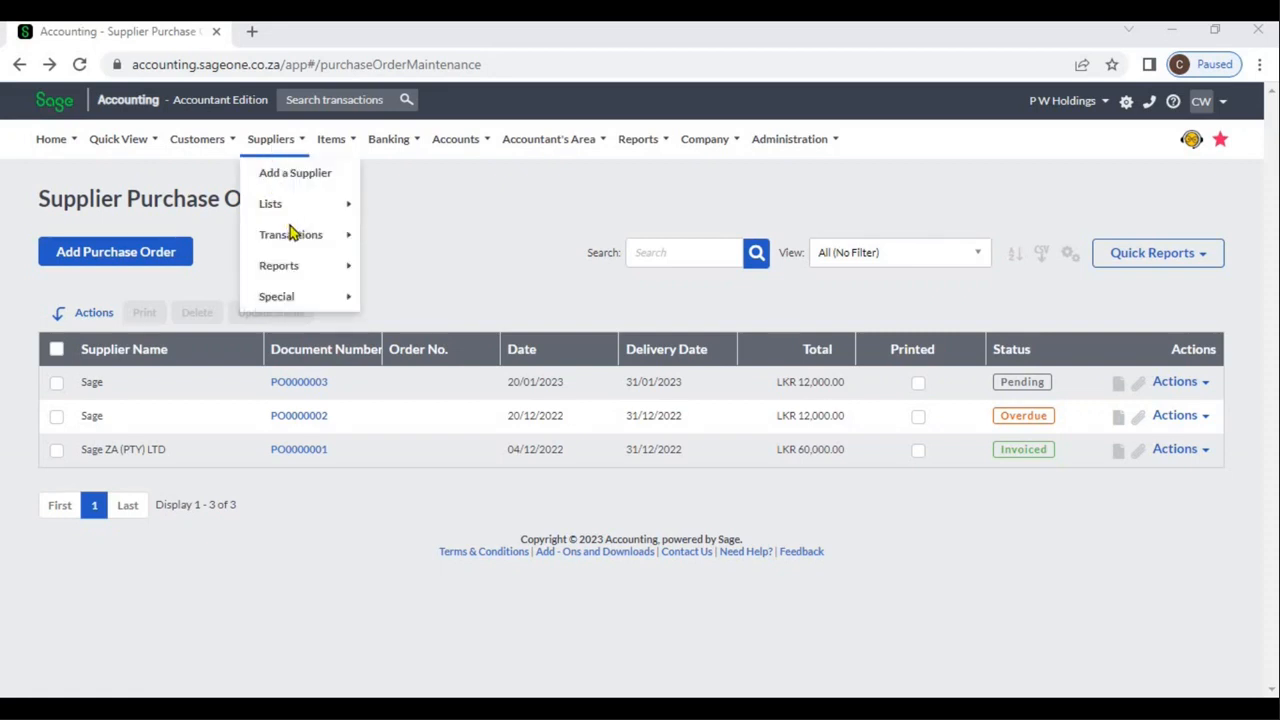
{"action": "mouse_move", "coordinate": [296, 240]}
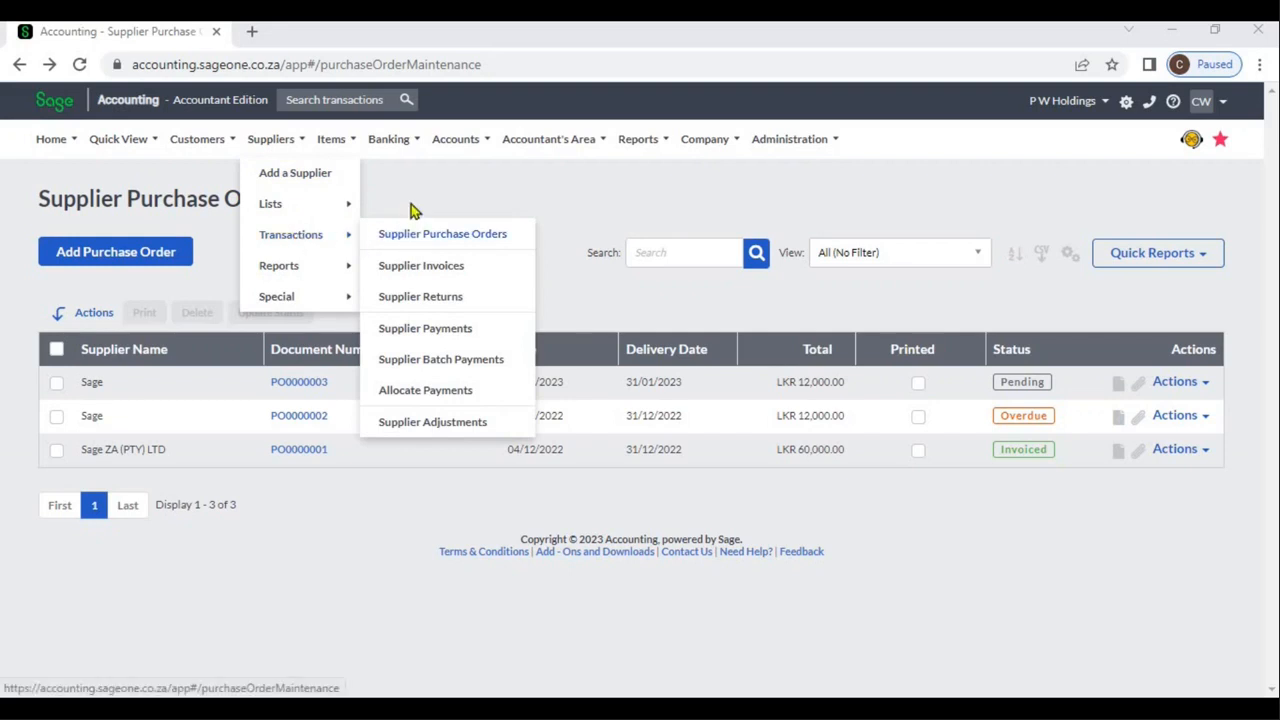
{"action": "left_click", "coordinate": [164, 262]}
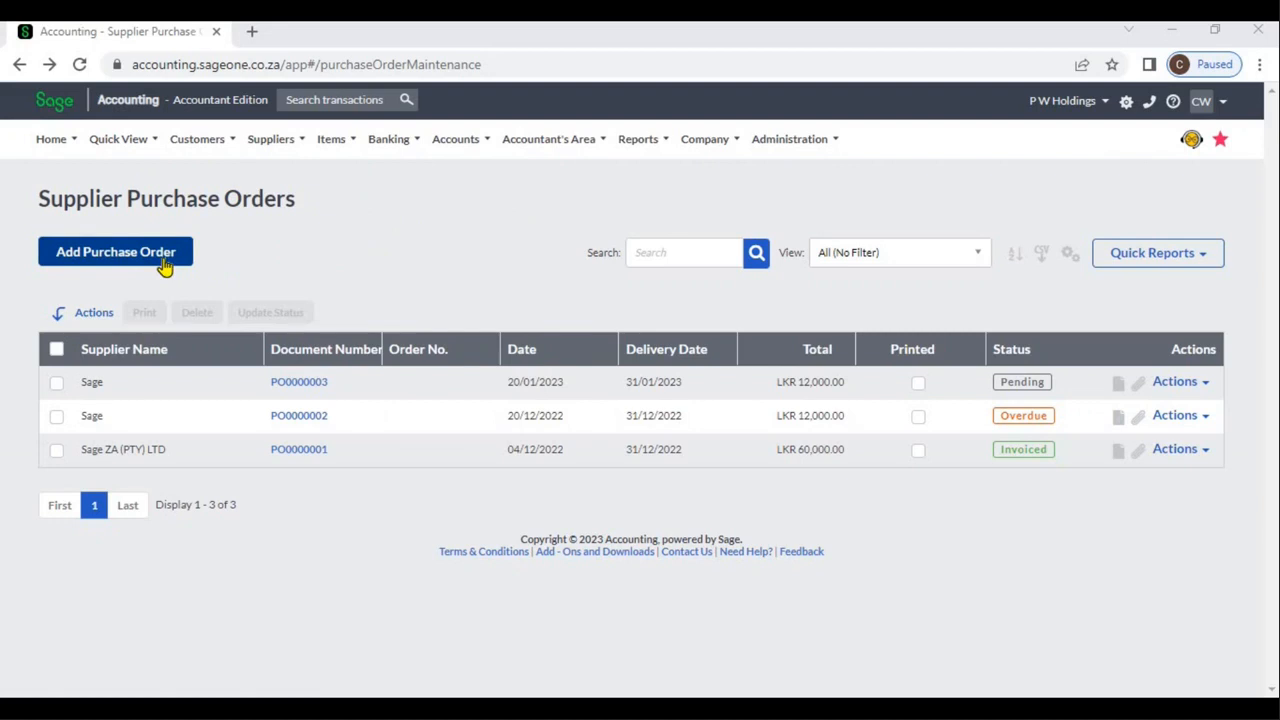
{"action": "left_click", "coordinate": [164, 262]}
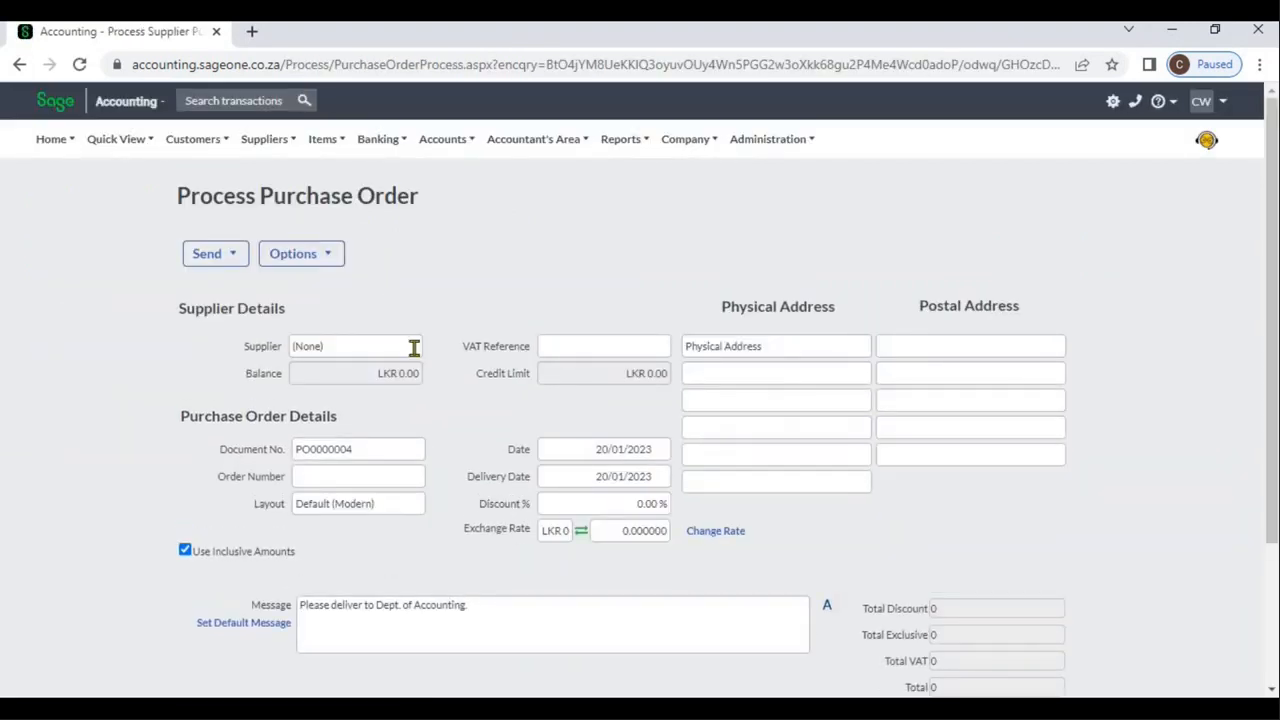
Step: Choose Sage as the supplier for the purchase order
{"action": "left_click", "coordinate": [424, 348]}
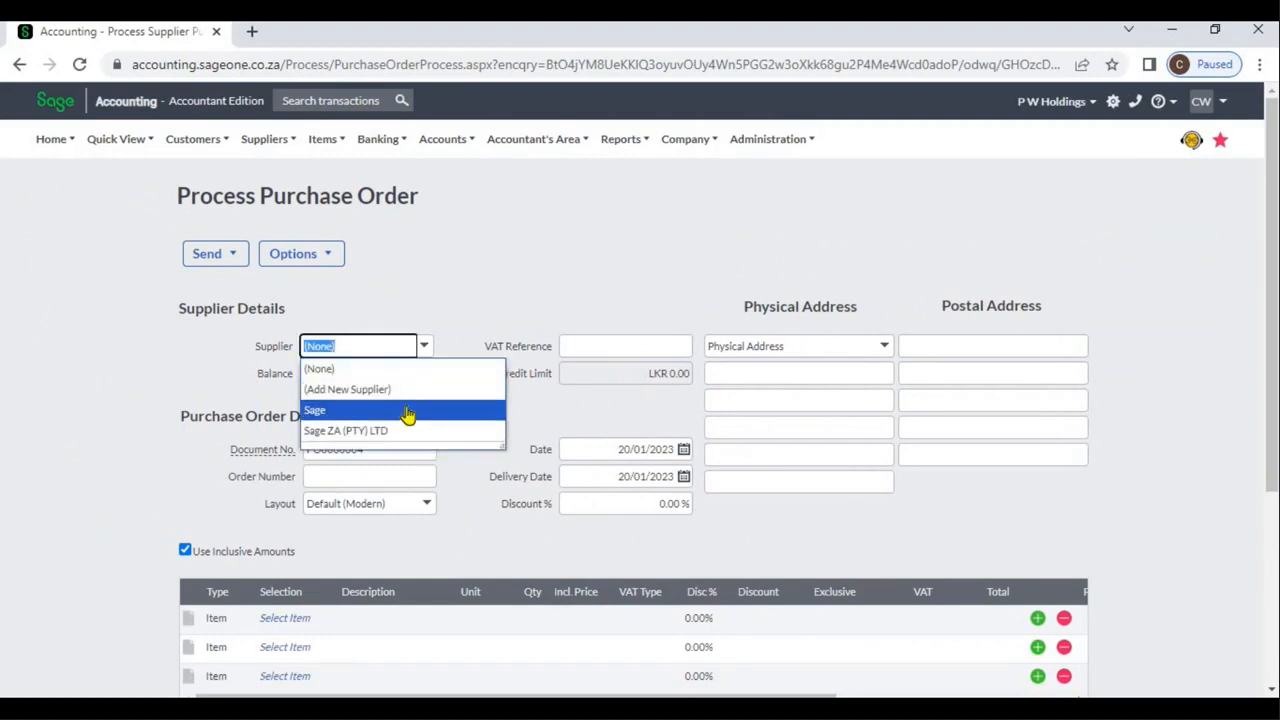
{"action": "left_click", "coordinate": [408, 412]}
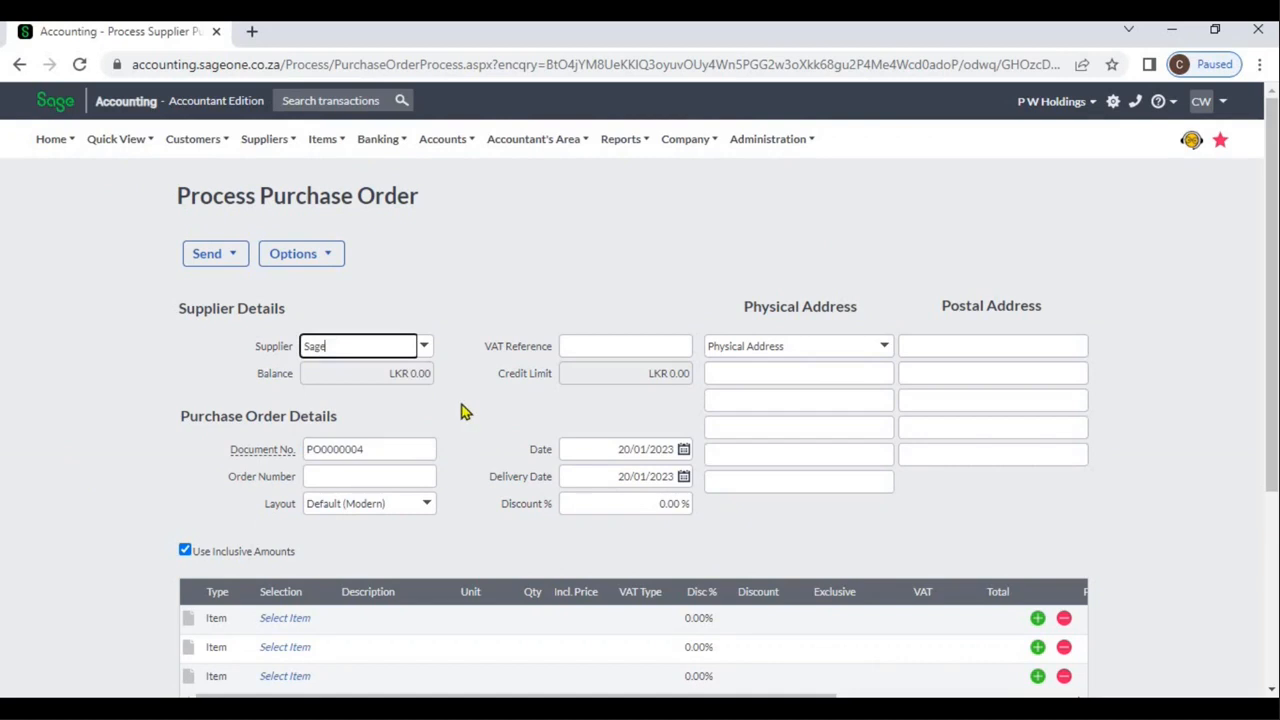
{"action": "left_click", "coordinate": [458, 403]}
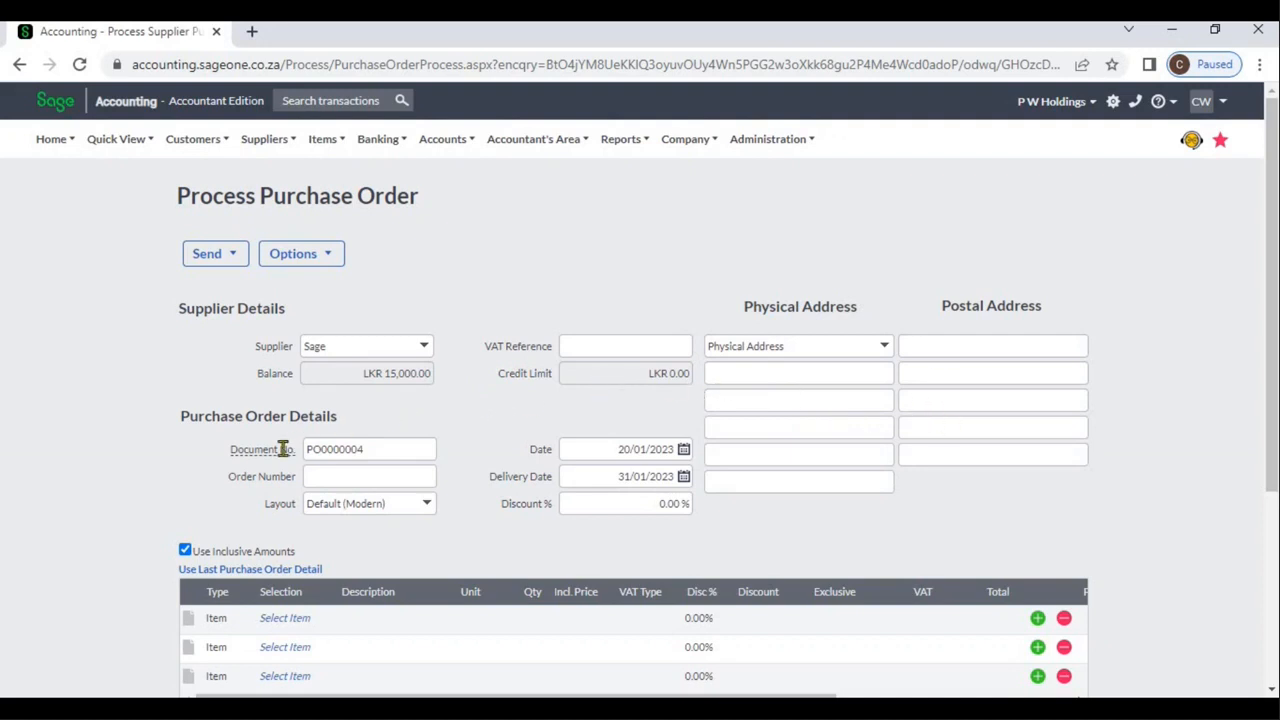
Step: Review the purchase order details, including the available layout options and the order-level discount percentage
{"action": "mouse_move", "coordinate": [283, 449]}
{"action": "scroll", "coordinate": [460, 420], "scroll_direction": "down", "scroll_amount": 1}
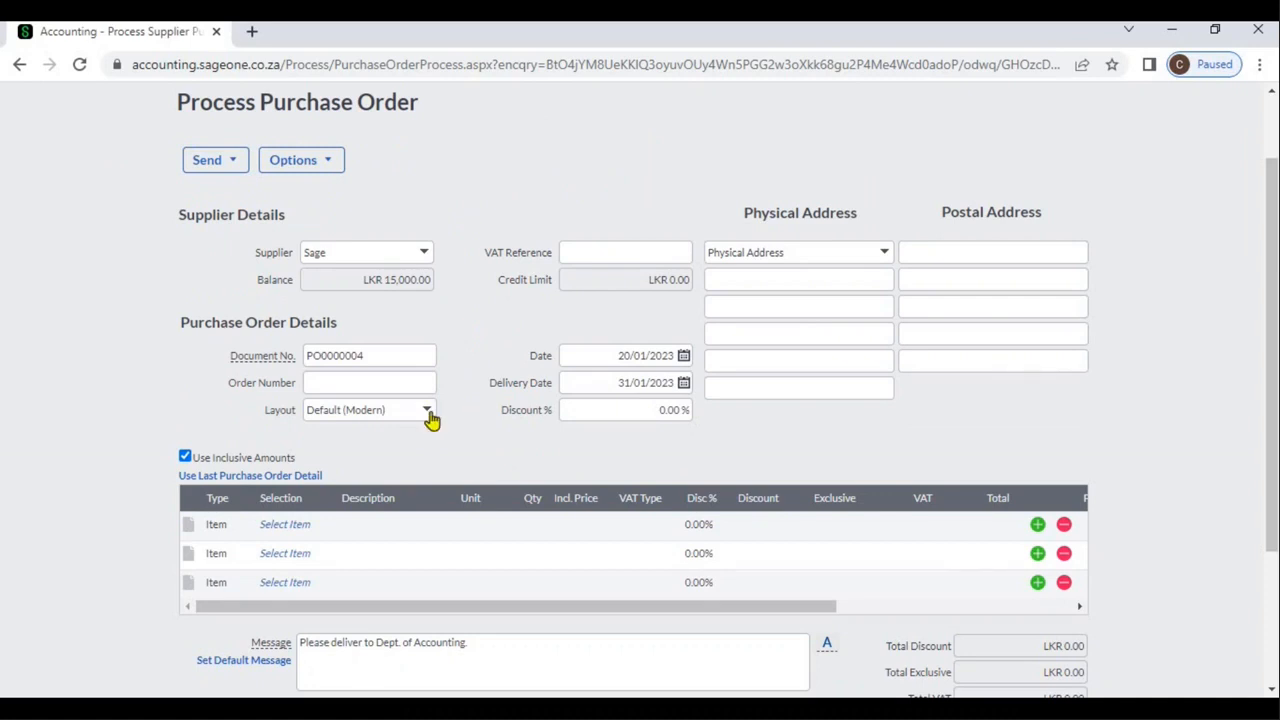
{"action": "left_click", "coordinate": [428, 414]}
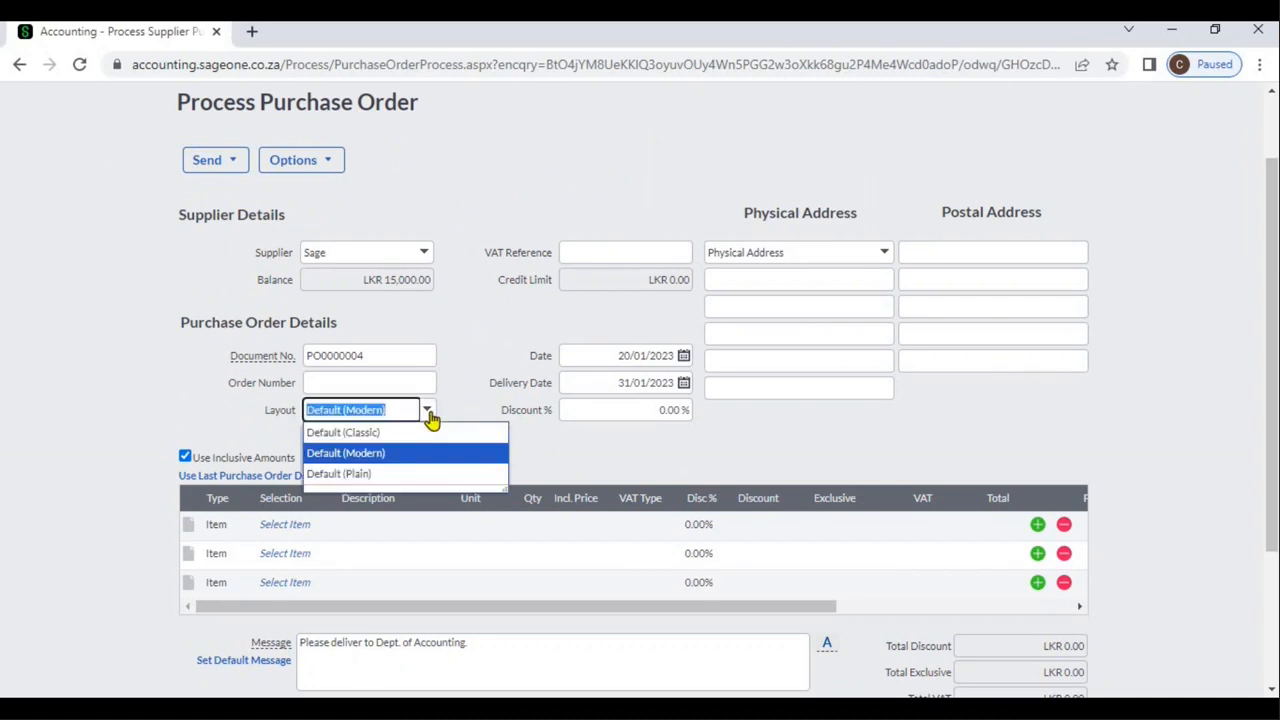
{"action": "left_click", "coordinate": [470, 392]}
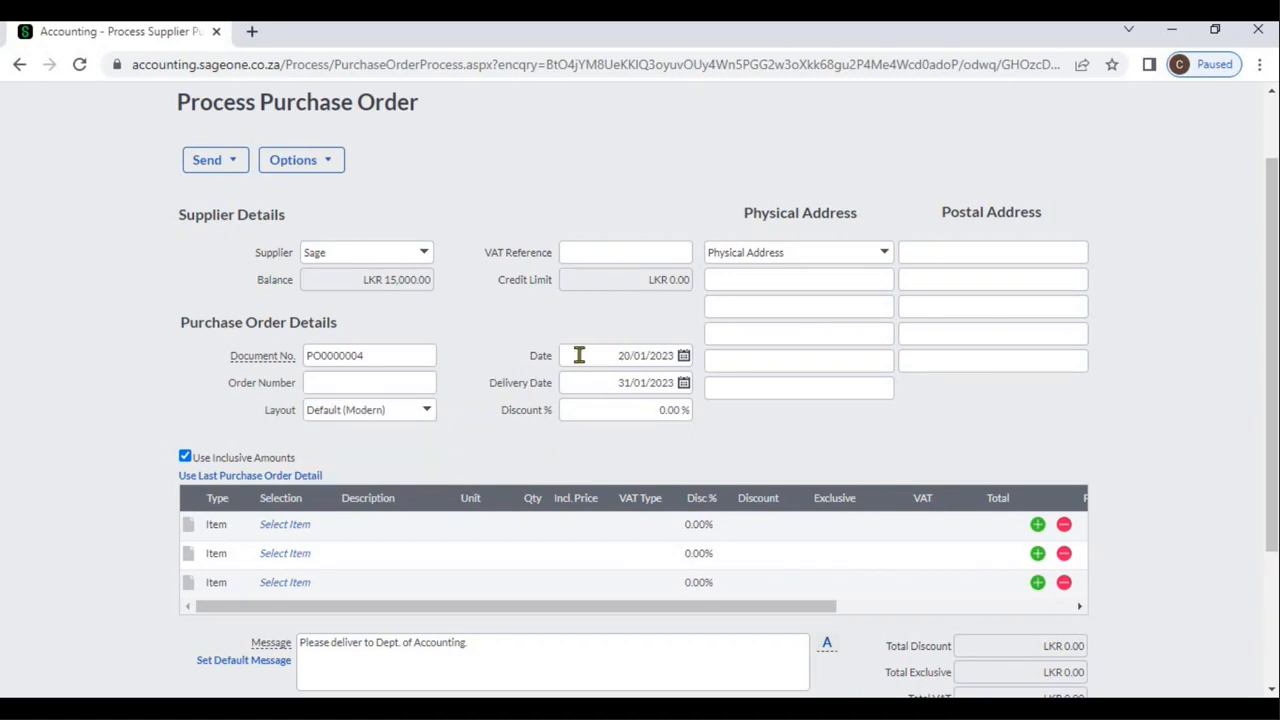
{"action": "left_click", "coordinate": [635, 409]}
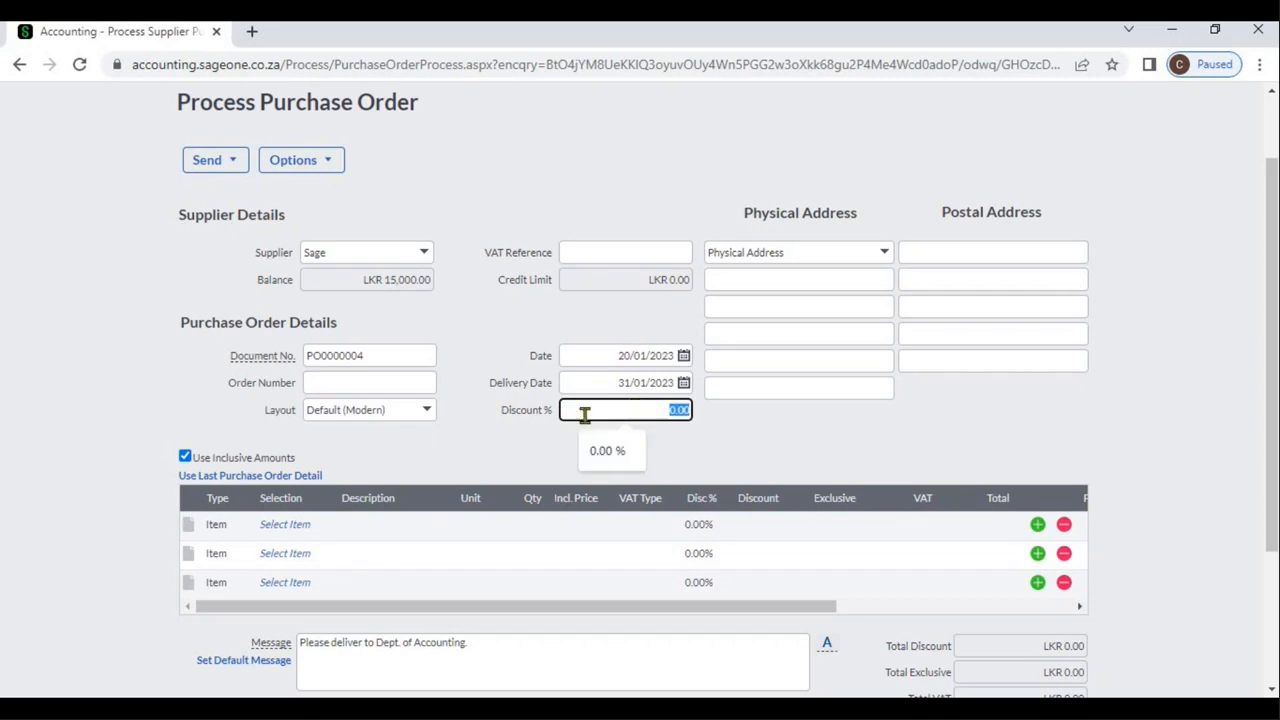
{"action": "left_click", "coordinate": [490, 451]}
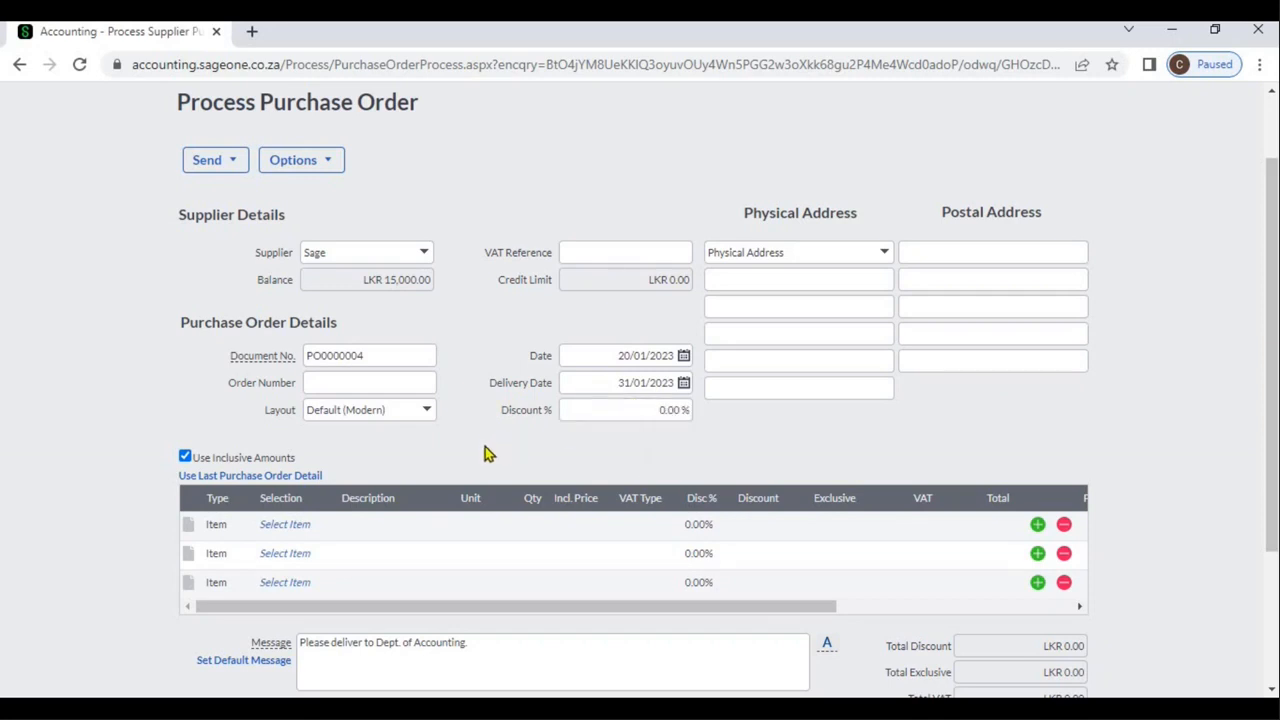
Step: Add item SBCA, Sage Business Cloud Accounting, on the first order line with a quantity of 10
{"action": "left_click", "coordinate": [323, 533]}
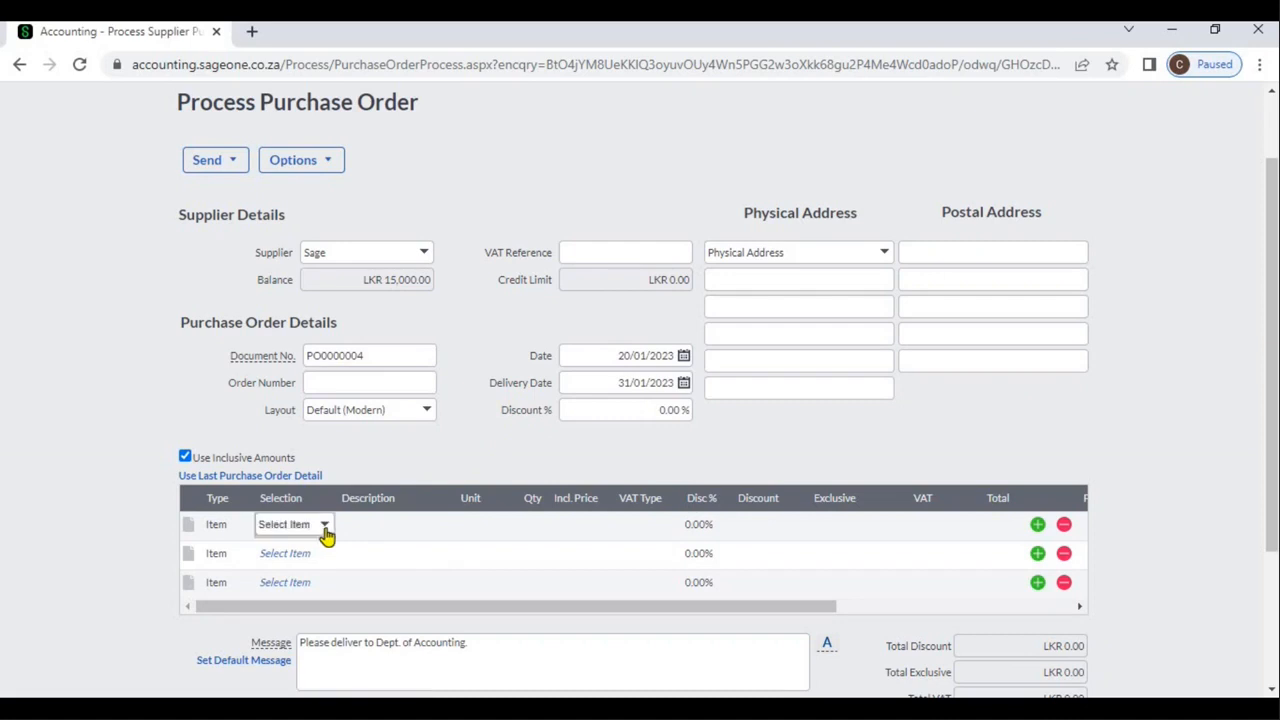
{"action": "left_click", "coordinate": [324, 526]}
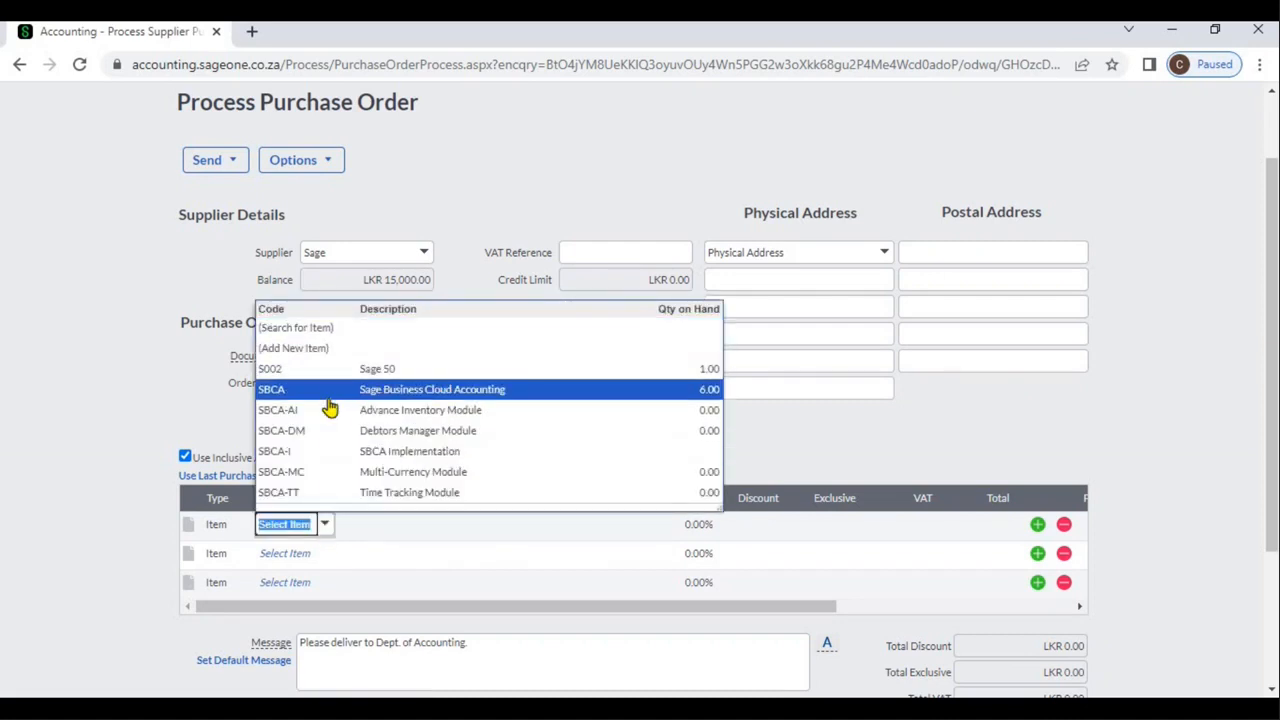
{"action": "left_click", "coordinate": [327, 398]}
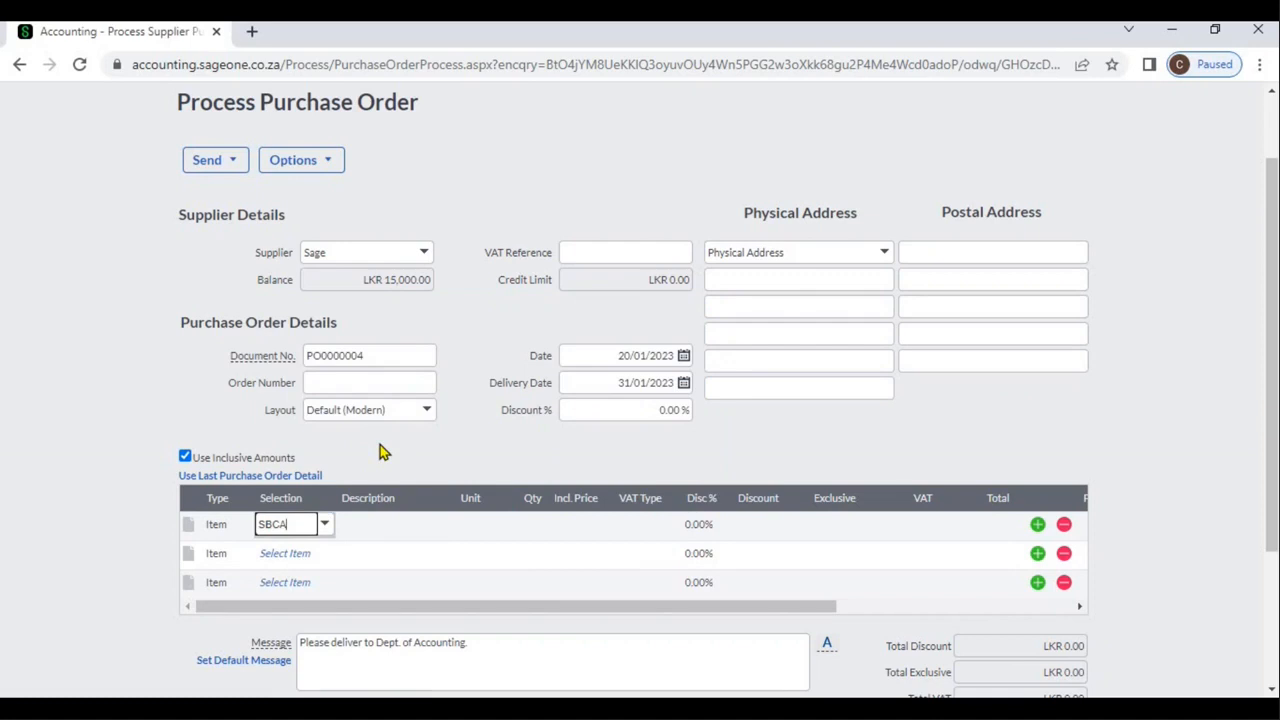
{"action": "key", "text": "Tab"}
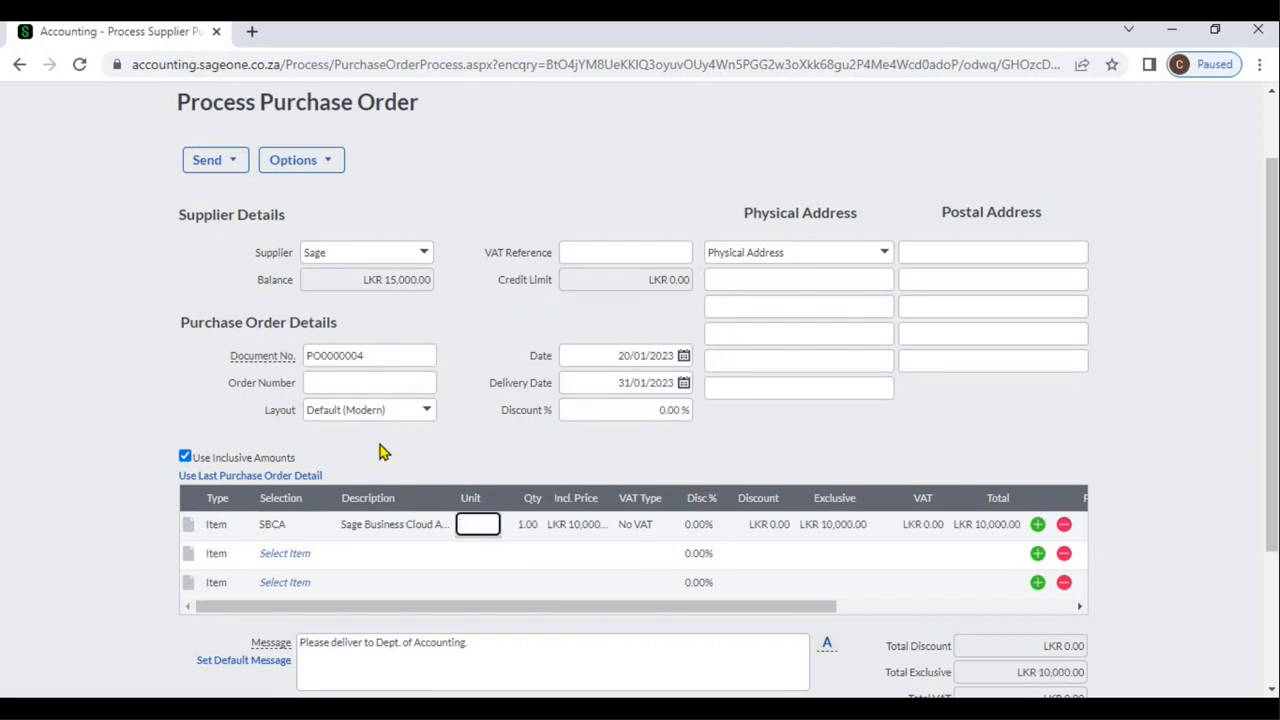
{"action": "key", "text": "Tab"}
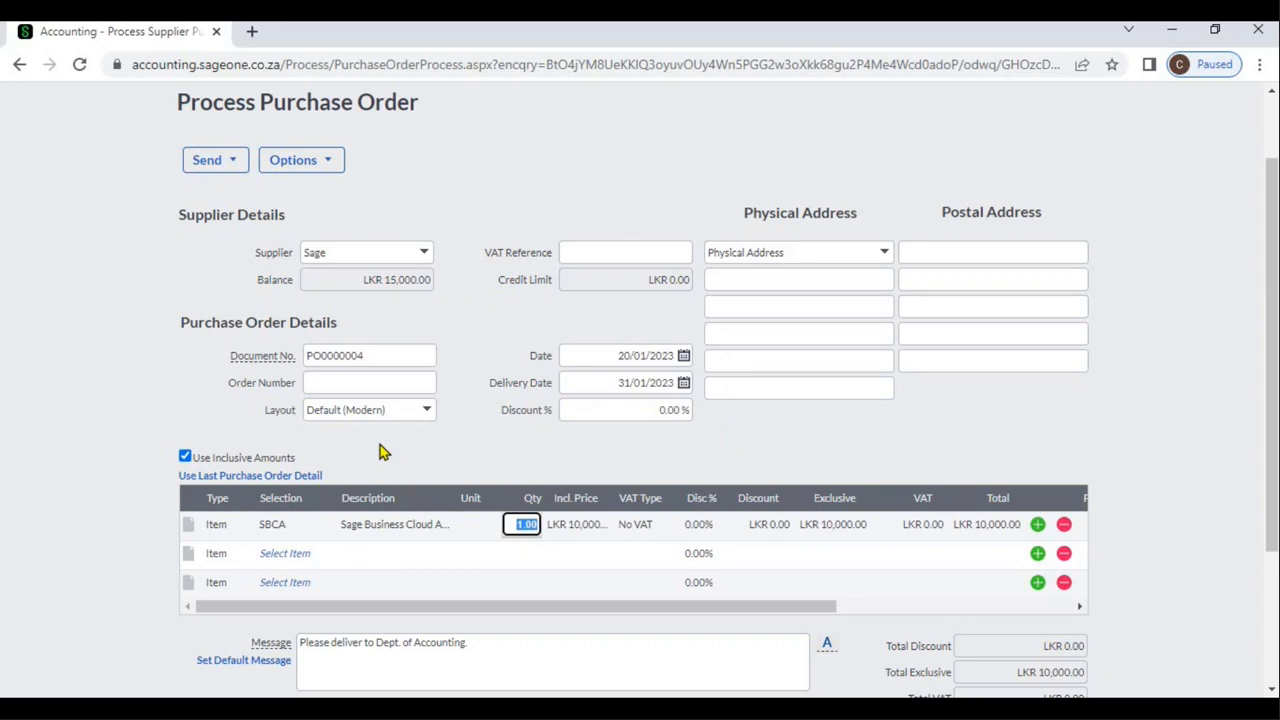
{"action": "type", "text": "10"}
{"action": "key", "text": "Tab"}
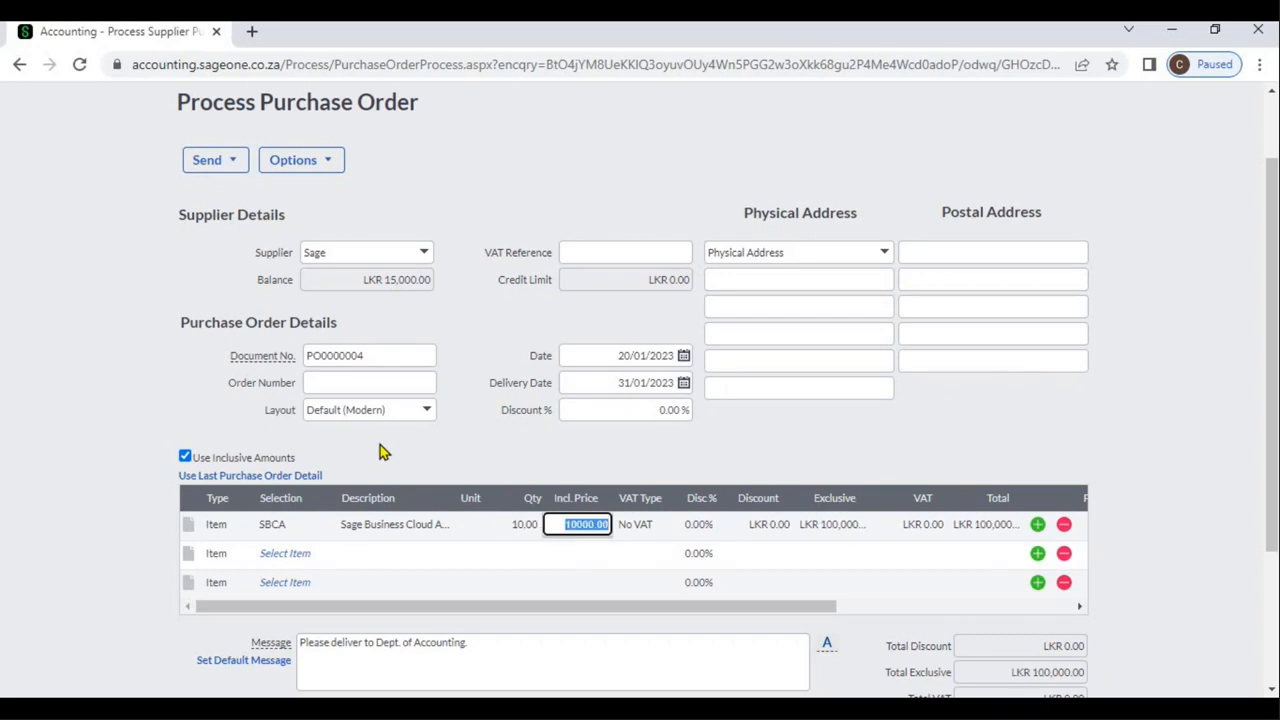
{"action": "key", "text": "Tab"}
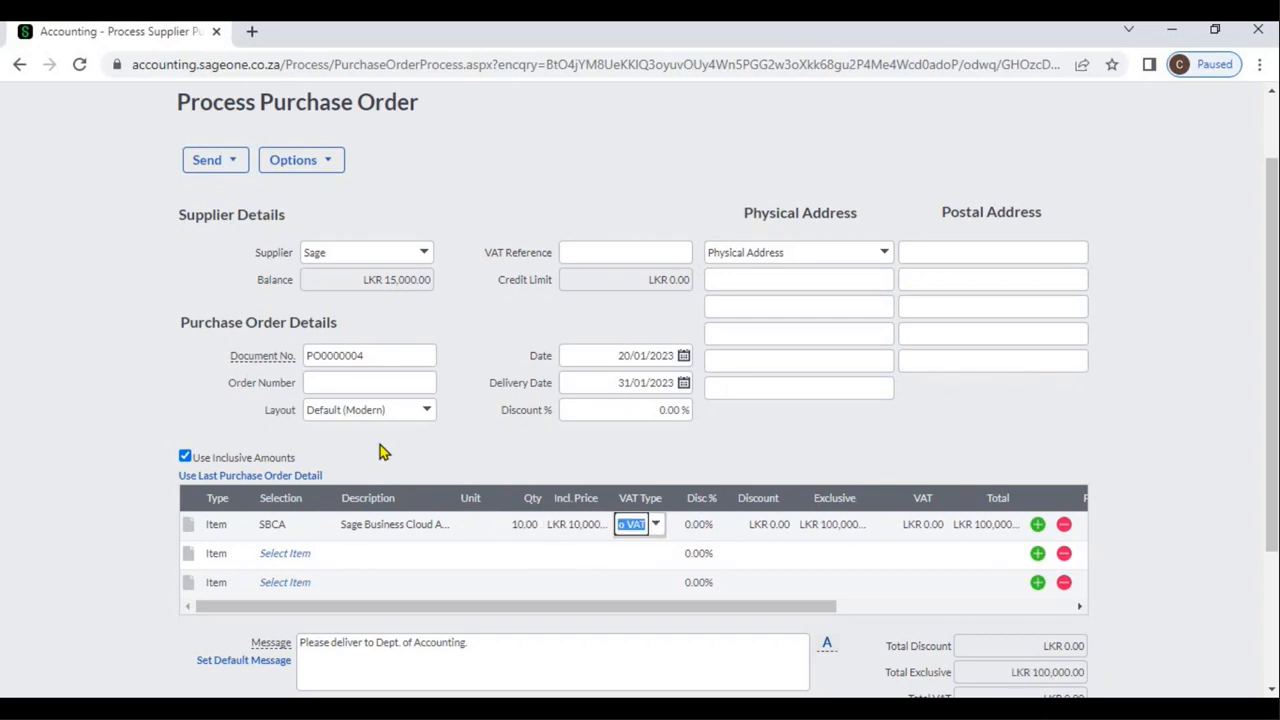
{"action": "key", "text": "Tab"}
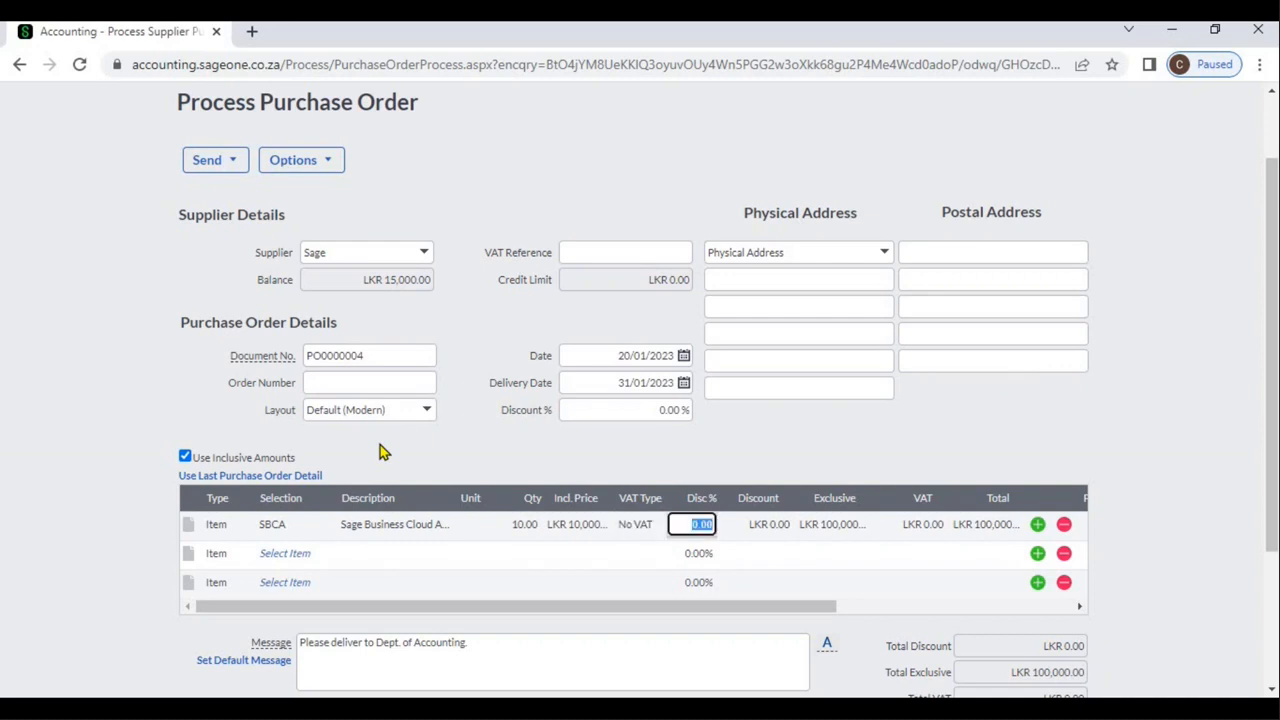
Step: Add item SBCA-DM, Debtors Manager Module, on the second order line
{"action": "left_click", "coordinate": [288, 556]}
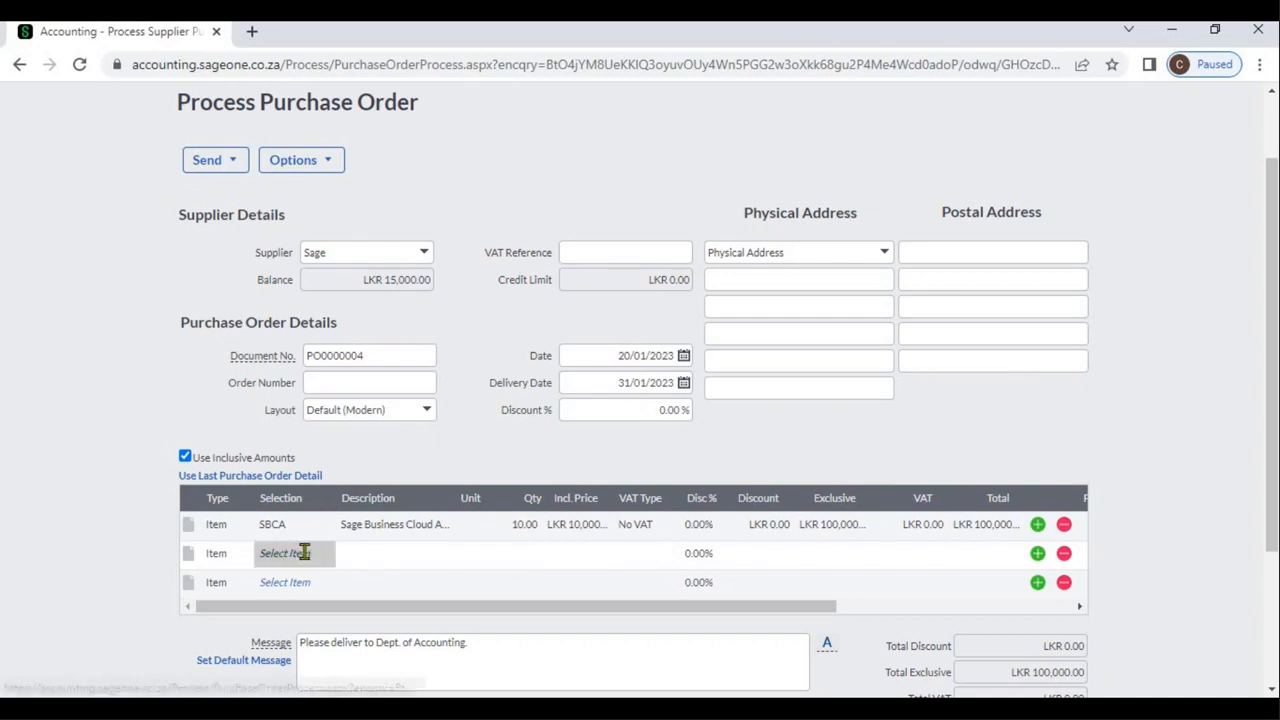
{"action": "left_click", "coordinate": [324, 556]}
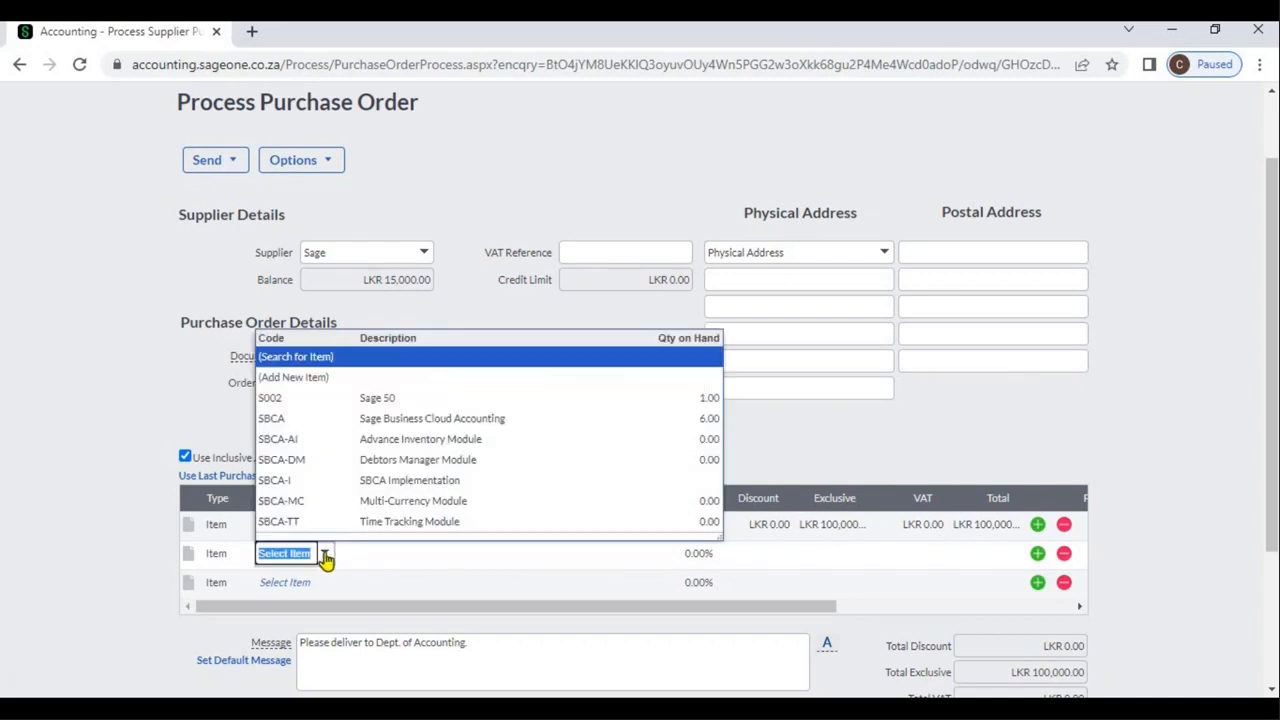
{"action": "left_click", "coordinate": [355, 463]}
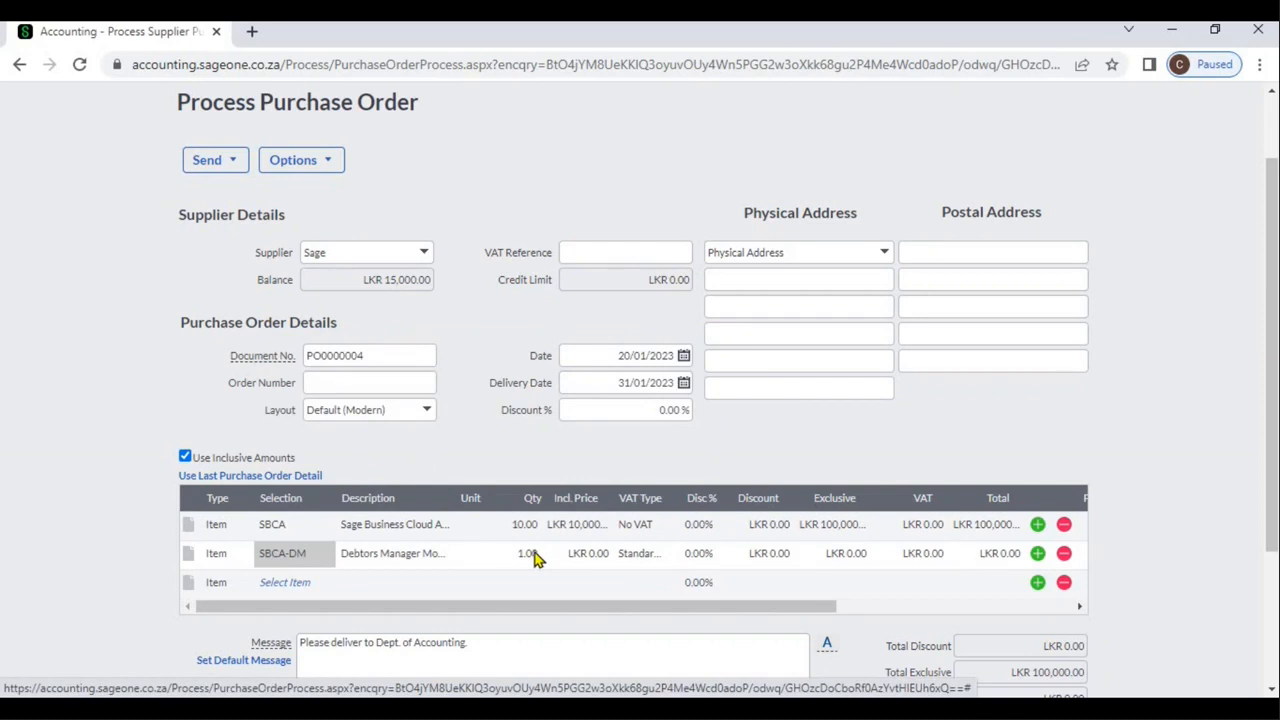
Step: Inspect where discounts can be entered, both for the whole order and as percentage or amount on the SBCA line
{"action": "left_click", "coordinate": [642, 414]}
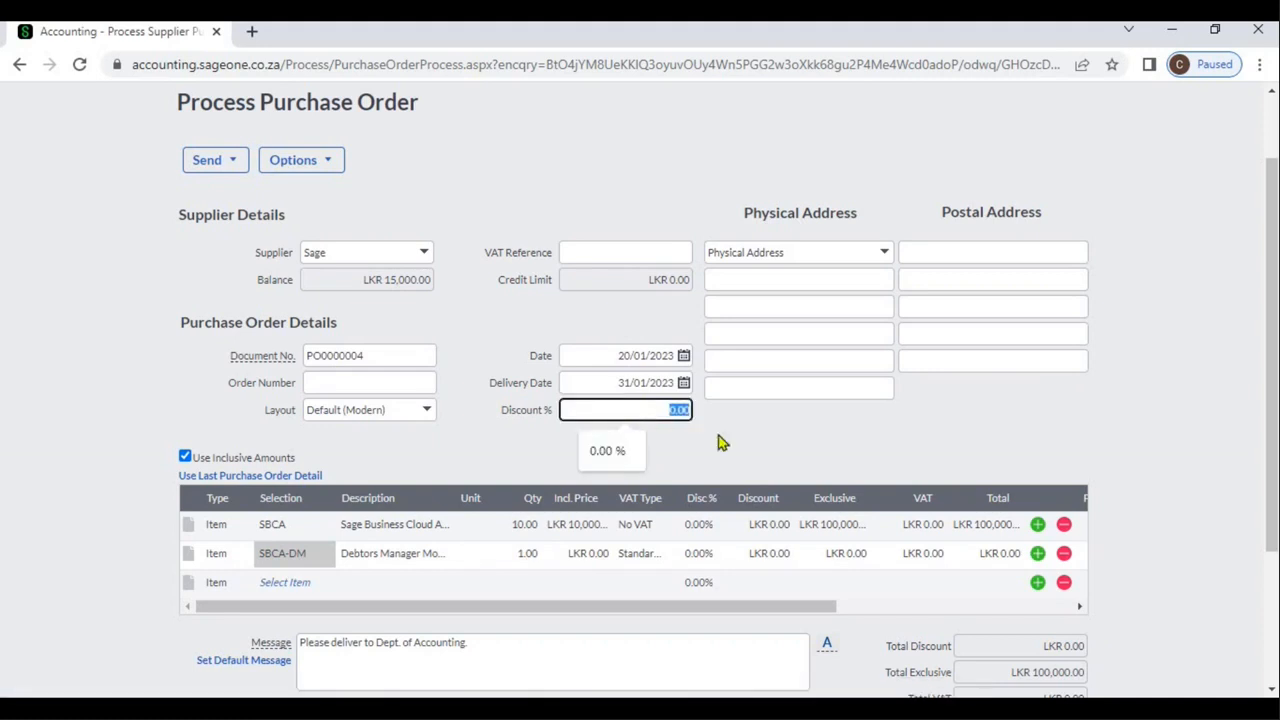
{"action": "left_click", "coordinate": [790, 458]}
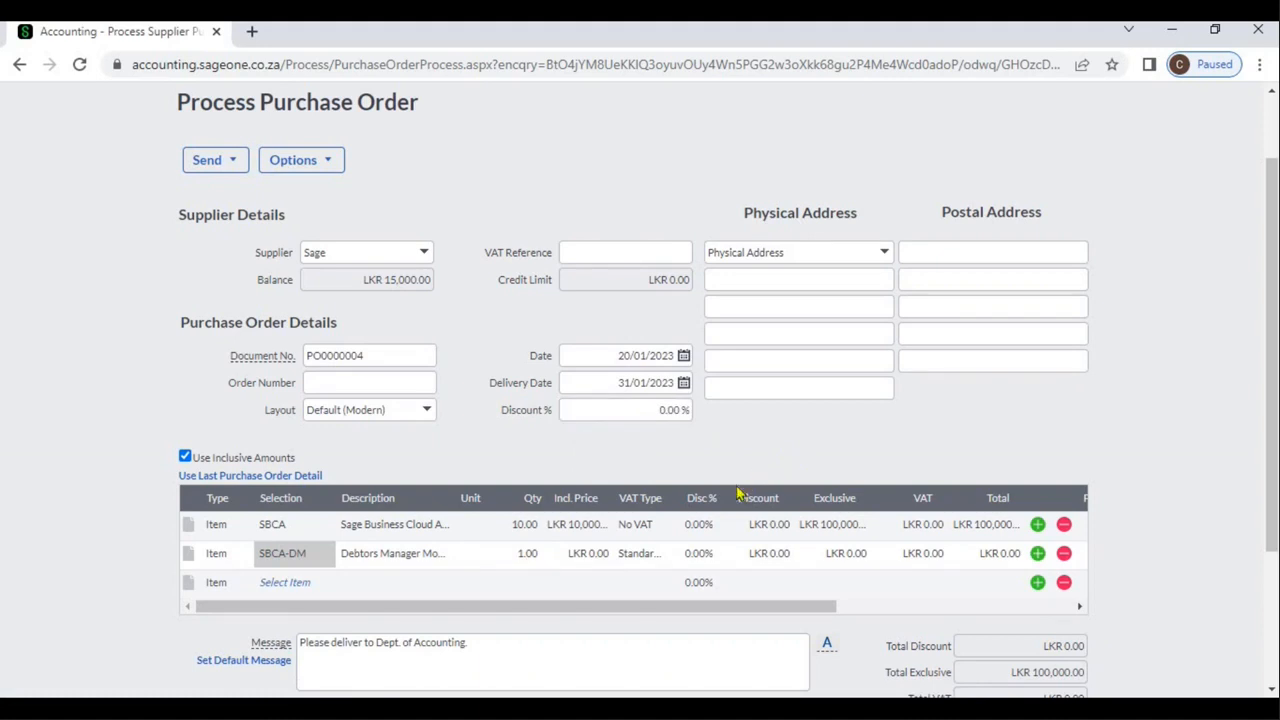
{"action": "left_click", "coordinate": [698, 527]}
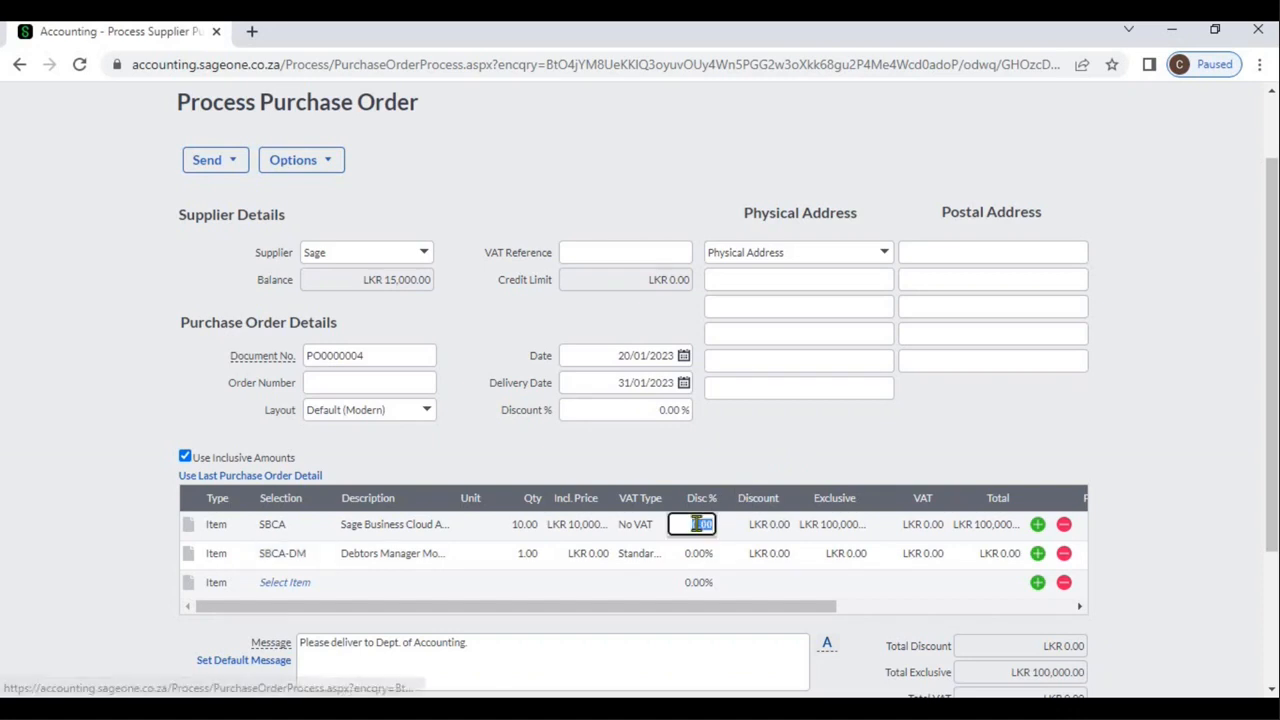
{"action": "left_click", "coordinate": [754, 522]}
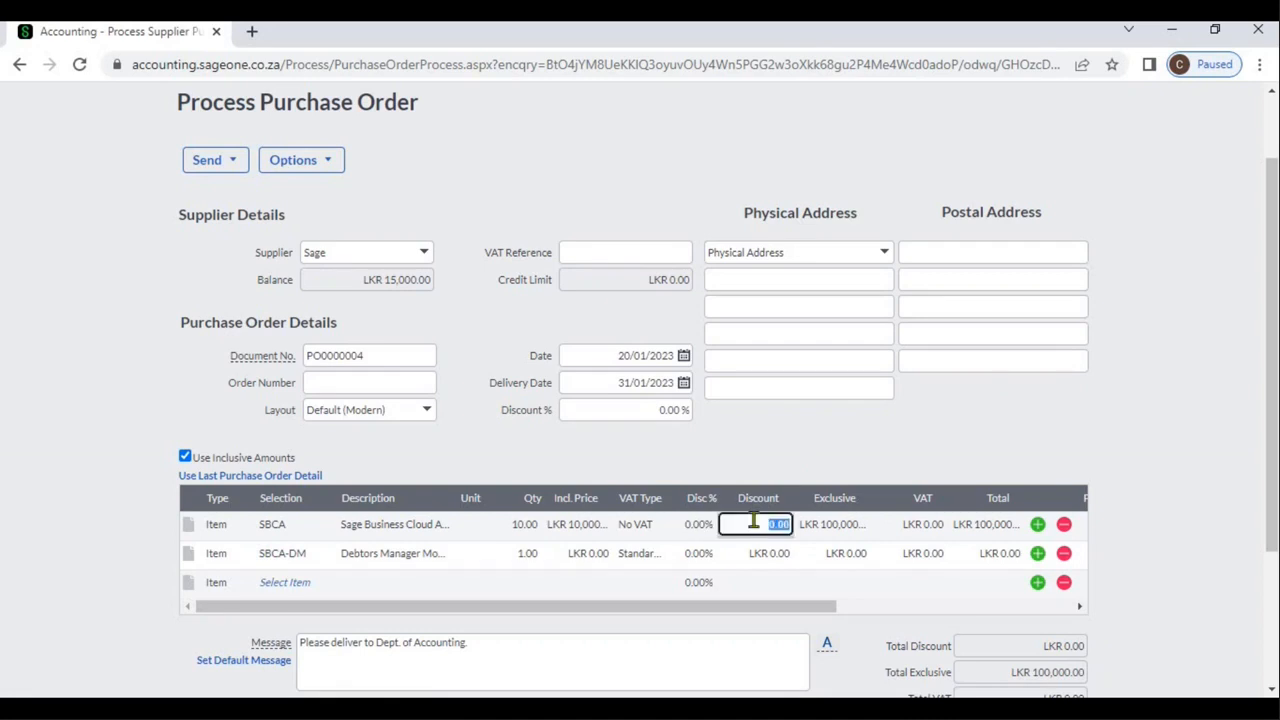
{"action": "left_click", "coordinate": [860, 579]}
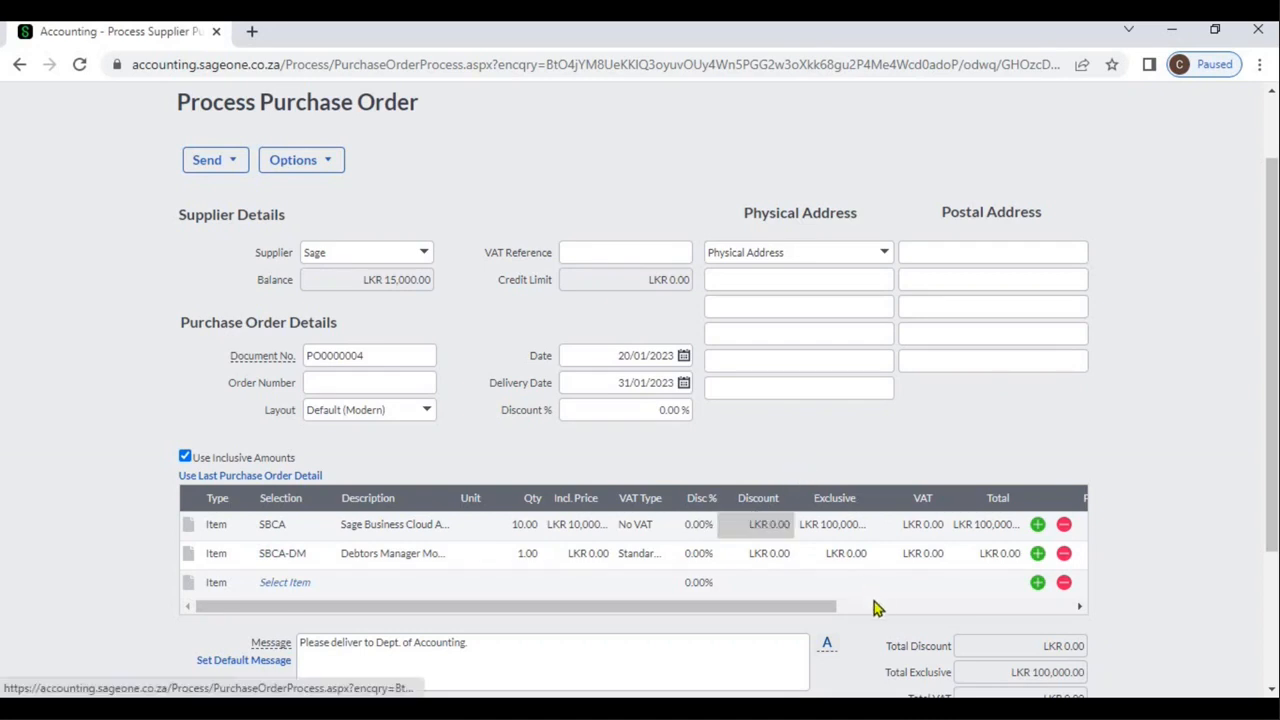
Step: Examine the Projects, Departments and Cost Centre columns of the order lines
{"action": "left_click", "coordinate": [874, 604]}
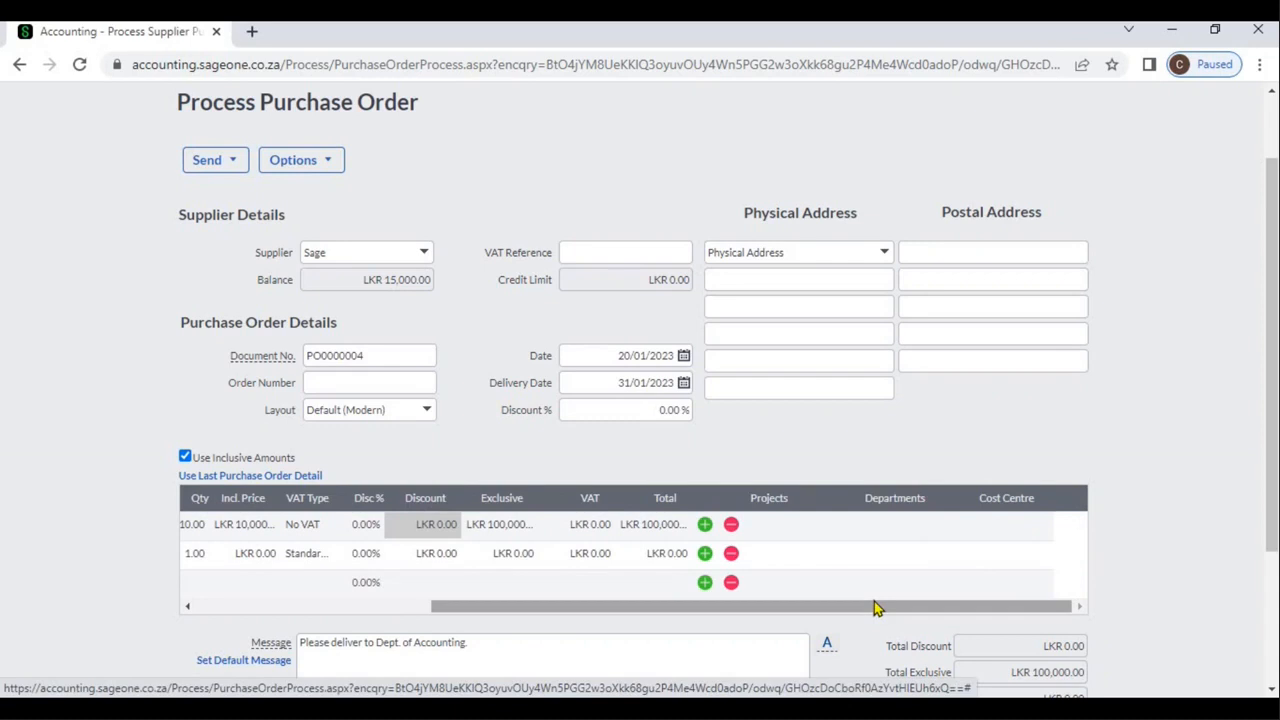
{"action": "left_click", "coordinate": [803, 524]}
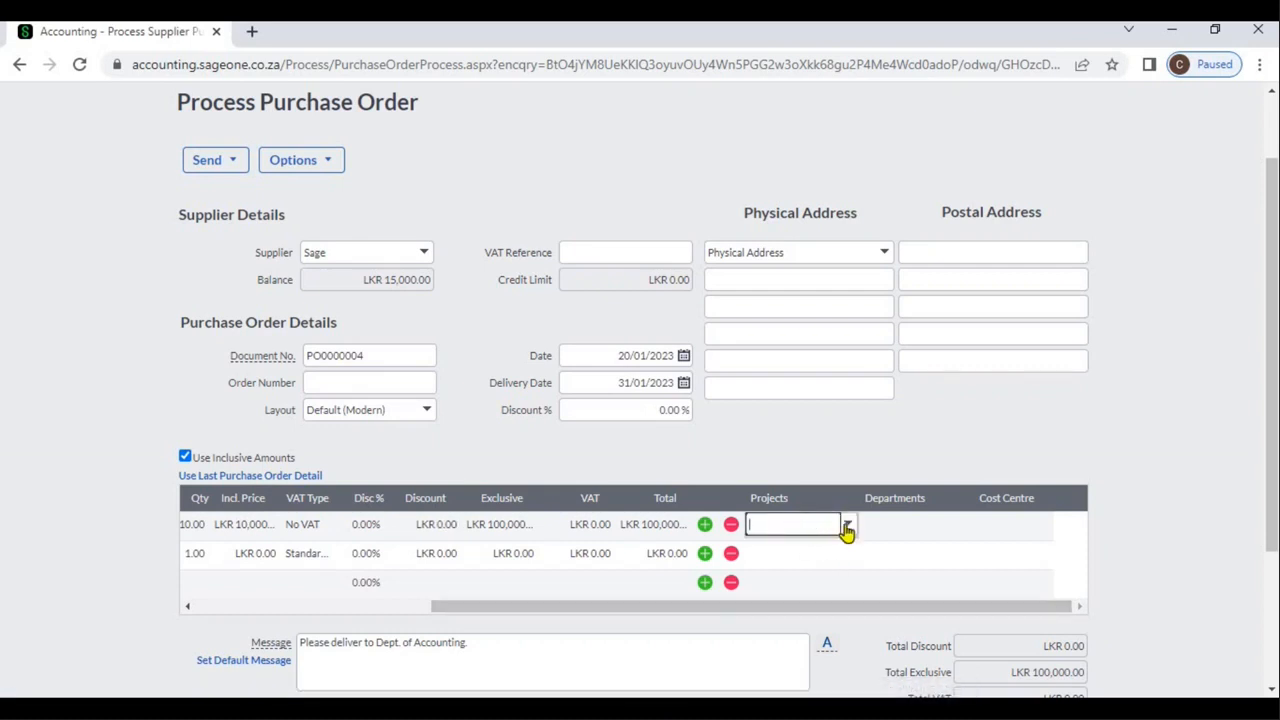
{"action": "left_click_drag", "start_coordinate": [465, 607], "coordinate": [424, 607]}
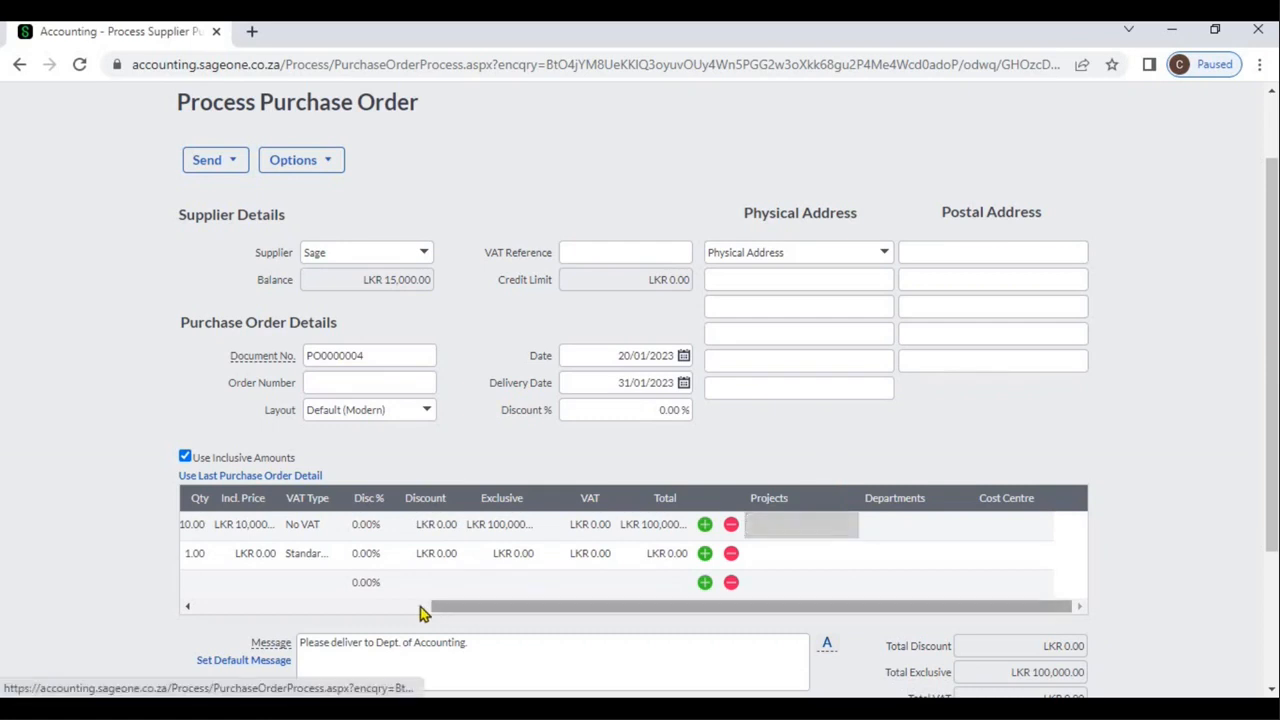
{"action": "left_click", "coordinate": [423, 607]}
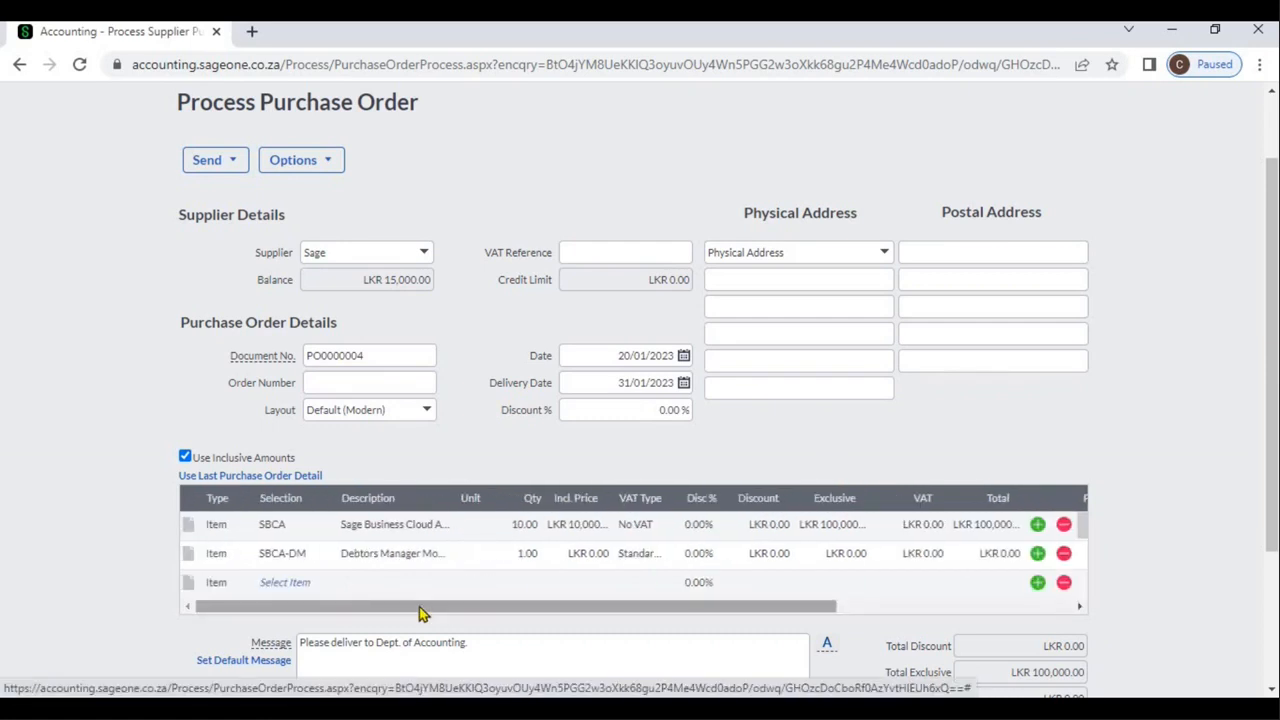
Step: Open the comment box beneath the SBCA-DM line and bring the order's message and totals into view
{"action": "left_click", "coordinate": [193, 560]}
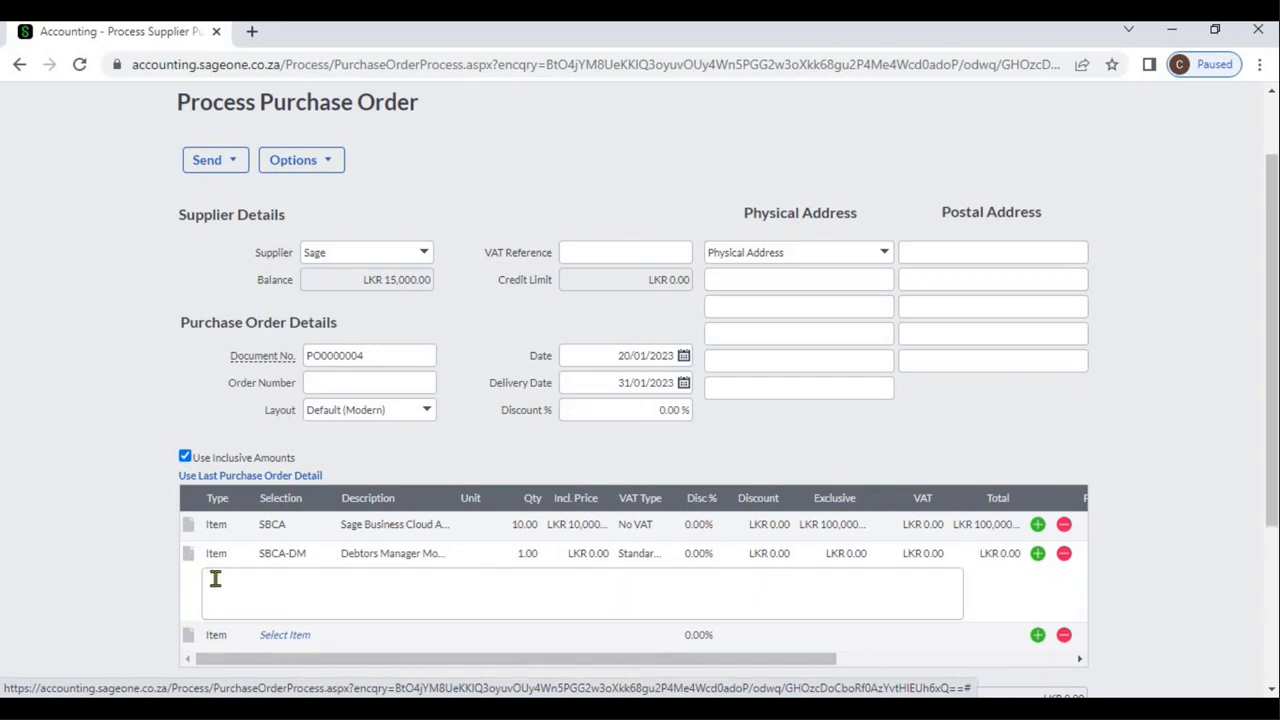
{"action": "left_click", "coordinate": [215, 578]}
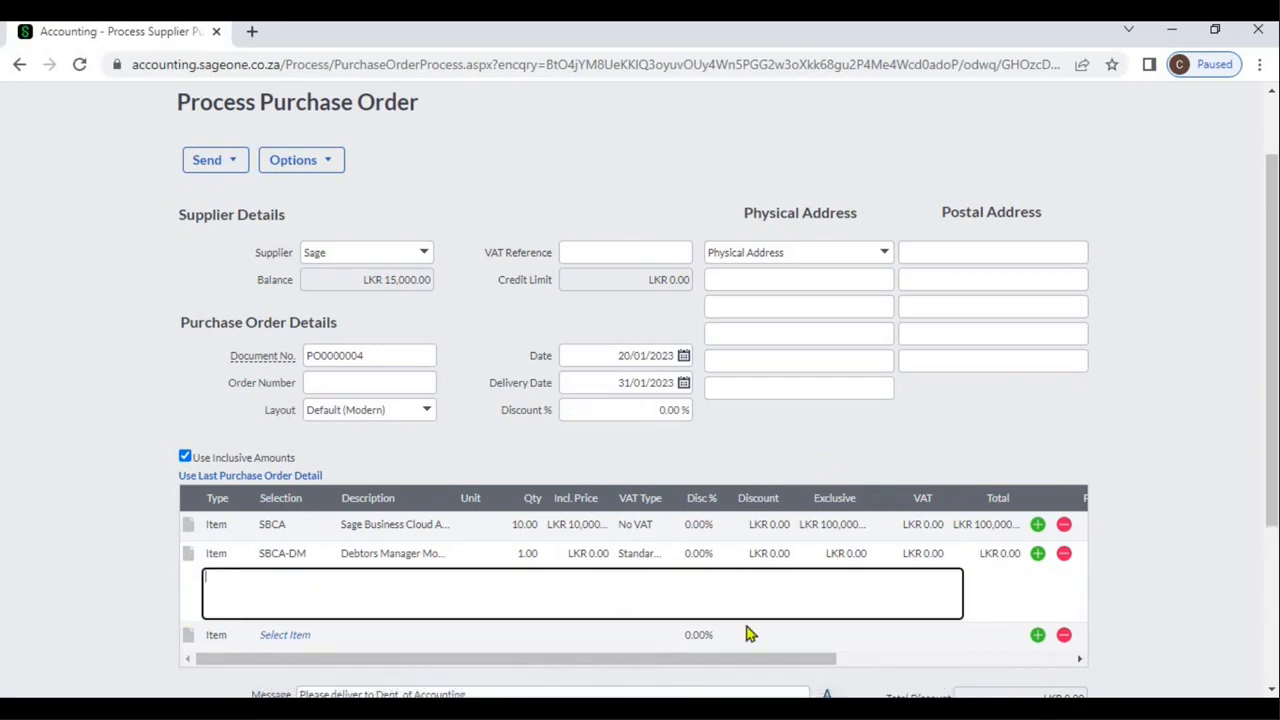
{"action": "left_click", "coordinate": [1272, 690]}
{"action": "left_click", "coordinate": [1272, 690]}
{"action": "left_click", "coordinate": [1272, 690]}
{"action": "left_click", "coordinate": [1272, 690]}
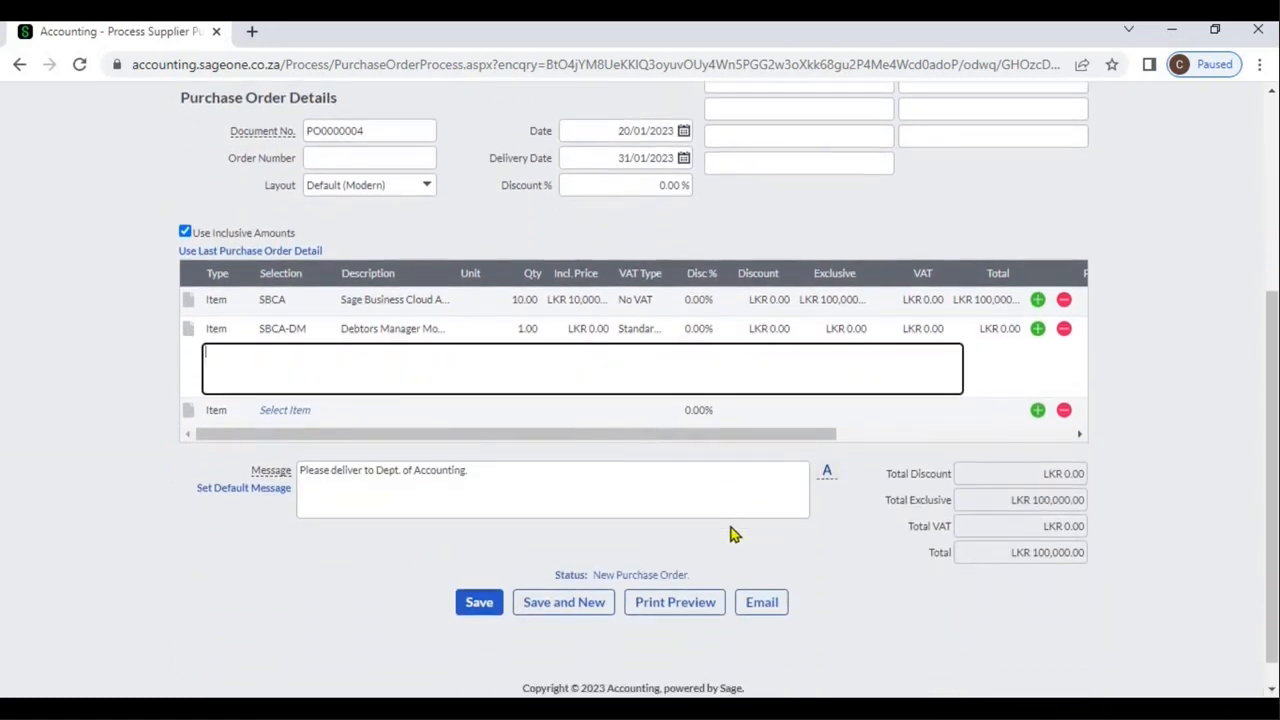
Step: Review the message on the Sage purchase order and save the order
{"action": "left_click", "coordinate": [594, 483]}
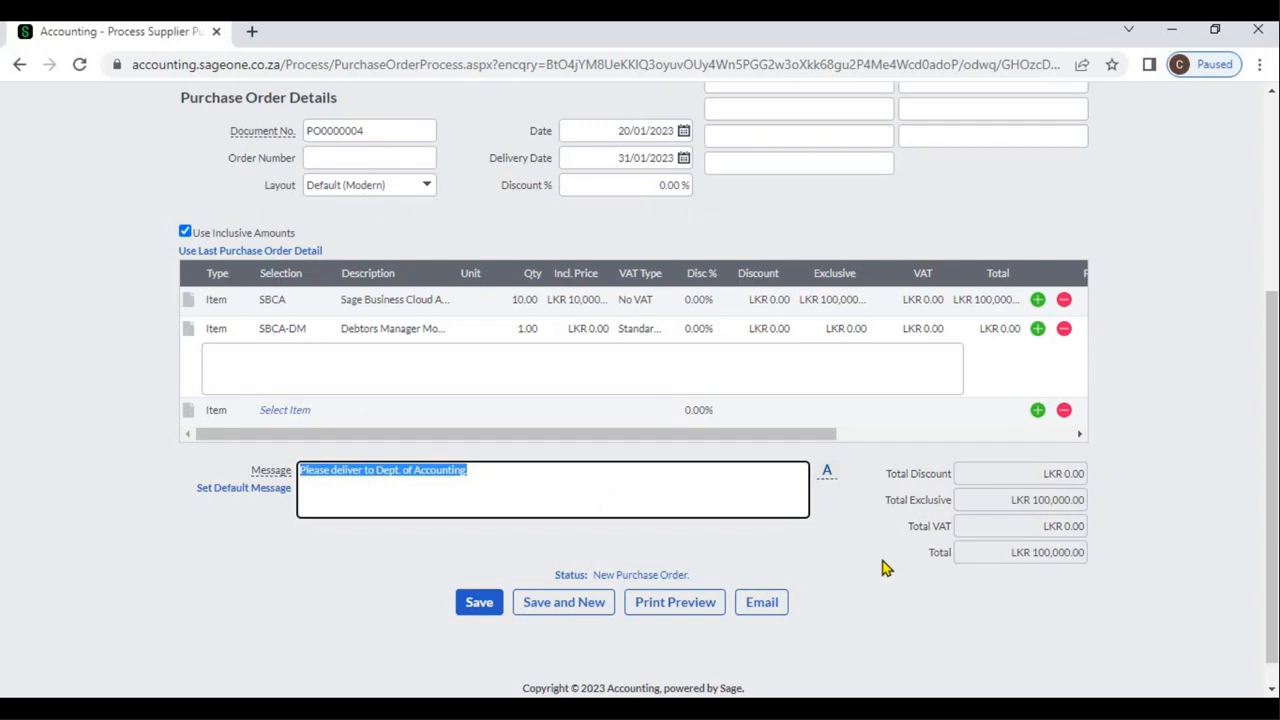
{"action": "left_click", "coordinate": [790, 548]}
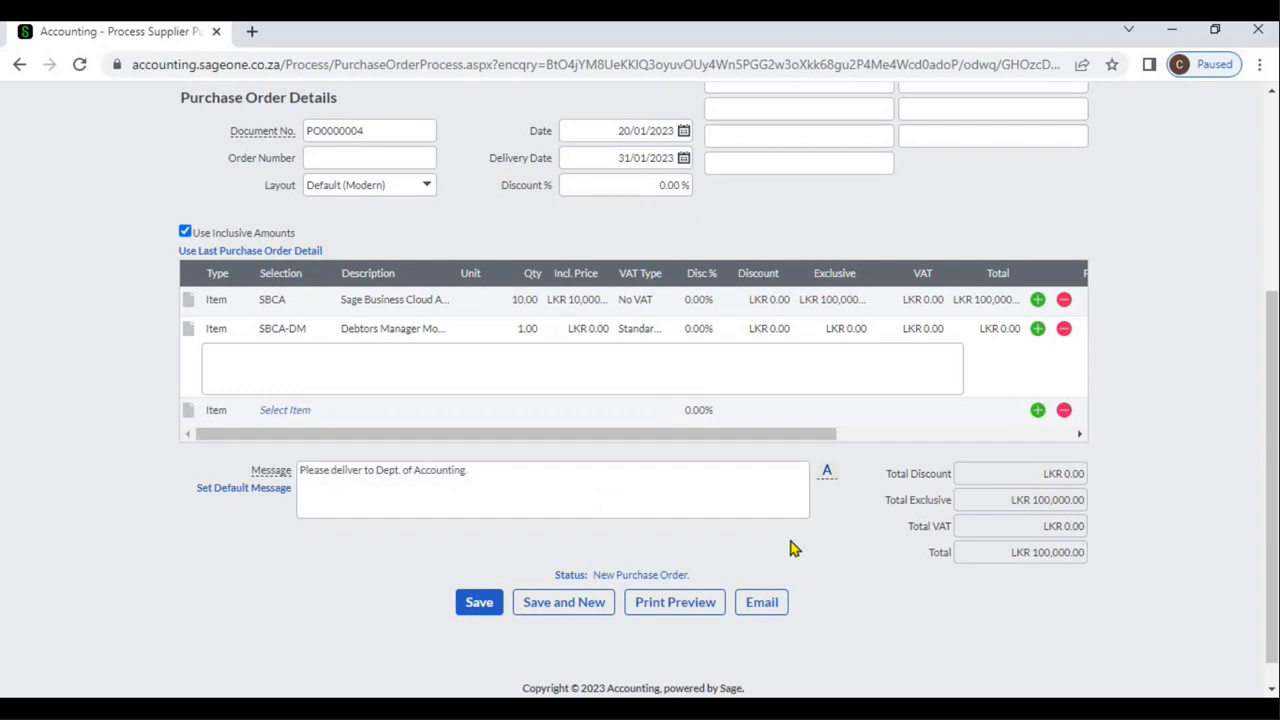
{"action": "left_click", "coordinate": [490, 604]}
{"action": "left_click", "coordinate": [487, 604]}
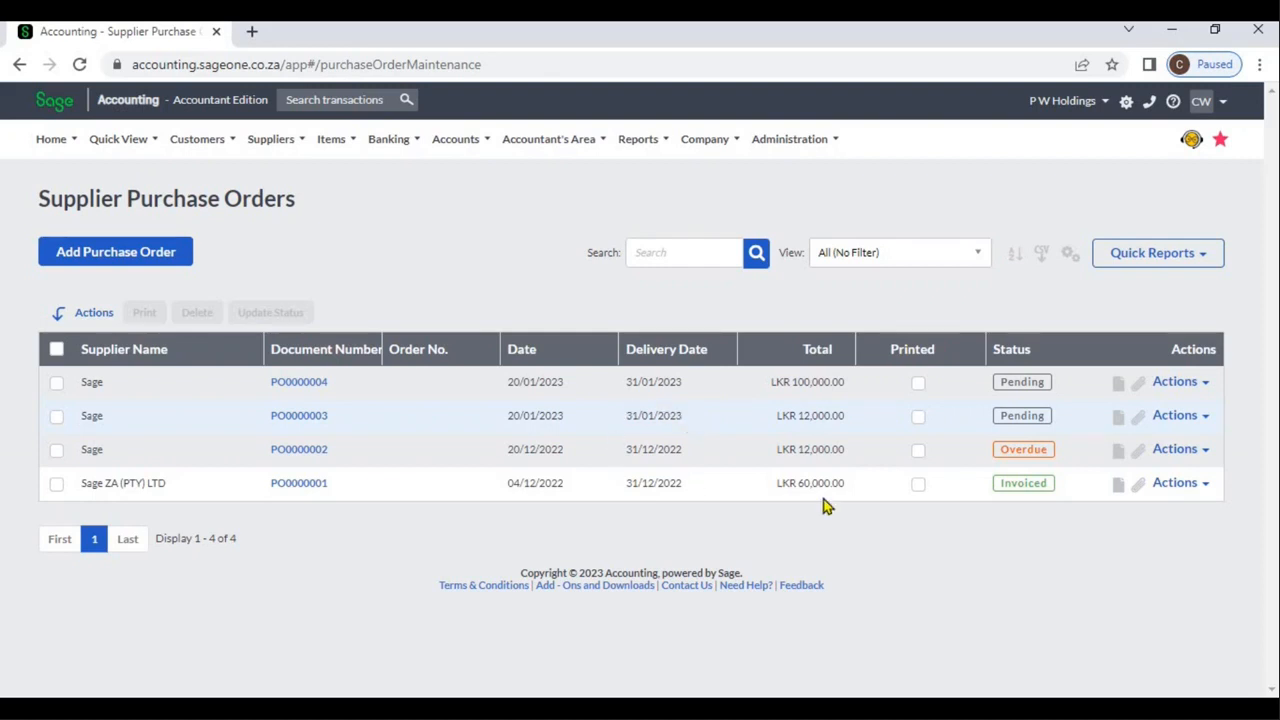
Step: Review the columns available for customising the purchase order grid and leave them as they are
{"action": "left_click", "coordinate": [1071, 258]}
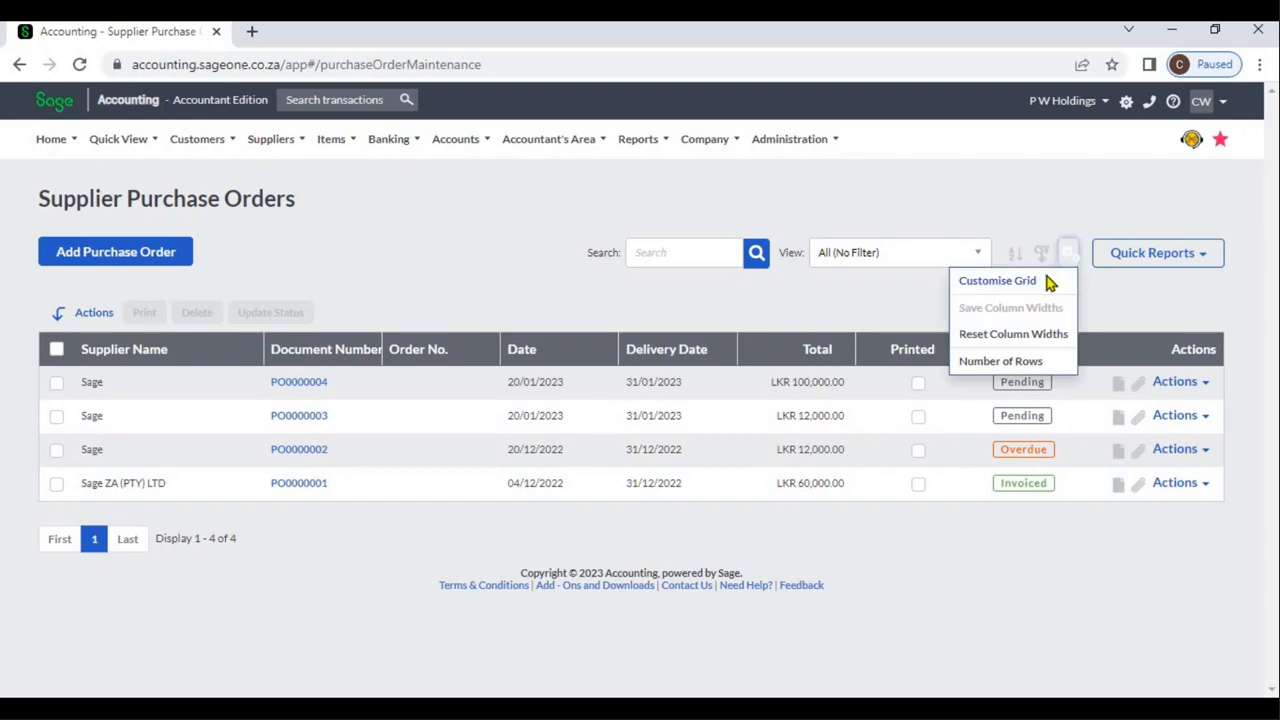
{"action": "left_click", "coordinate": [1047, 281]}
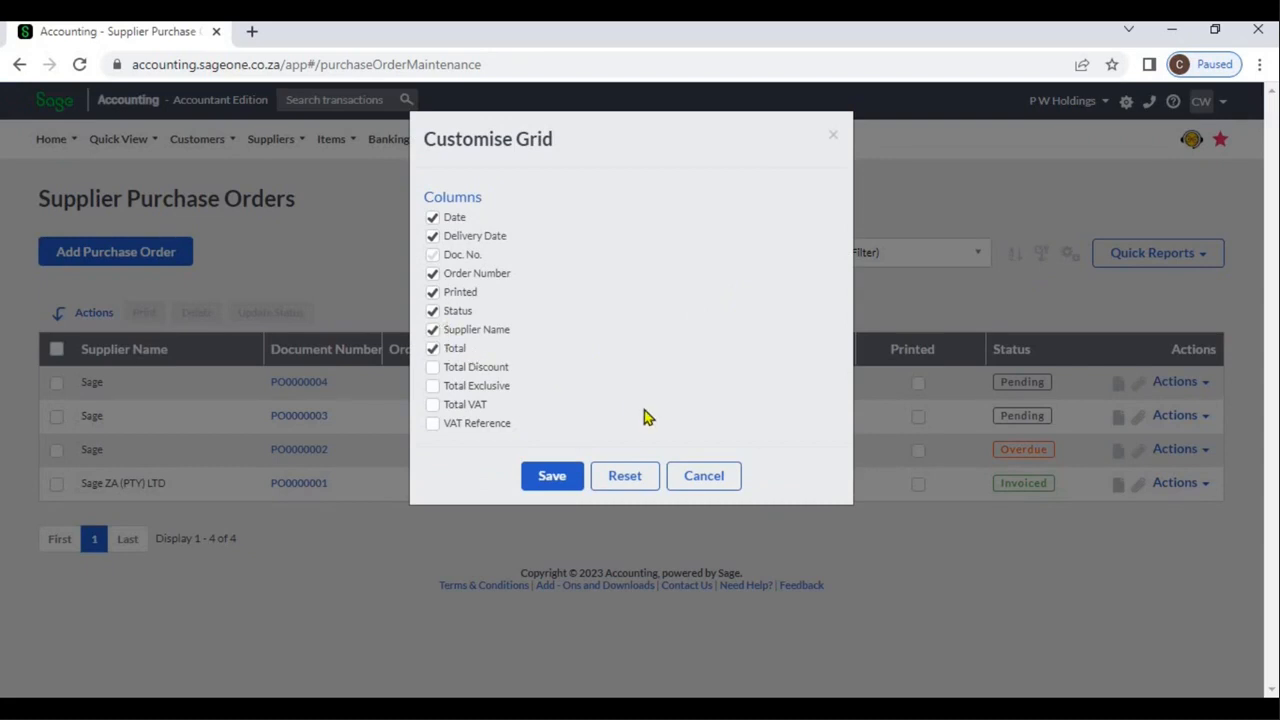
{"action": "left_click", "coordinate": [705, 478]}
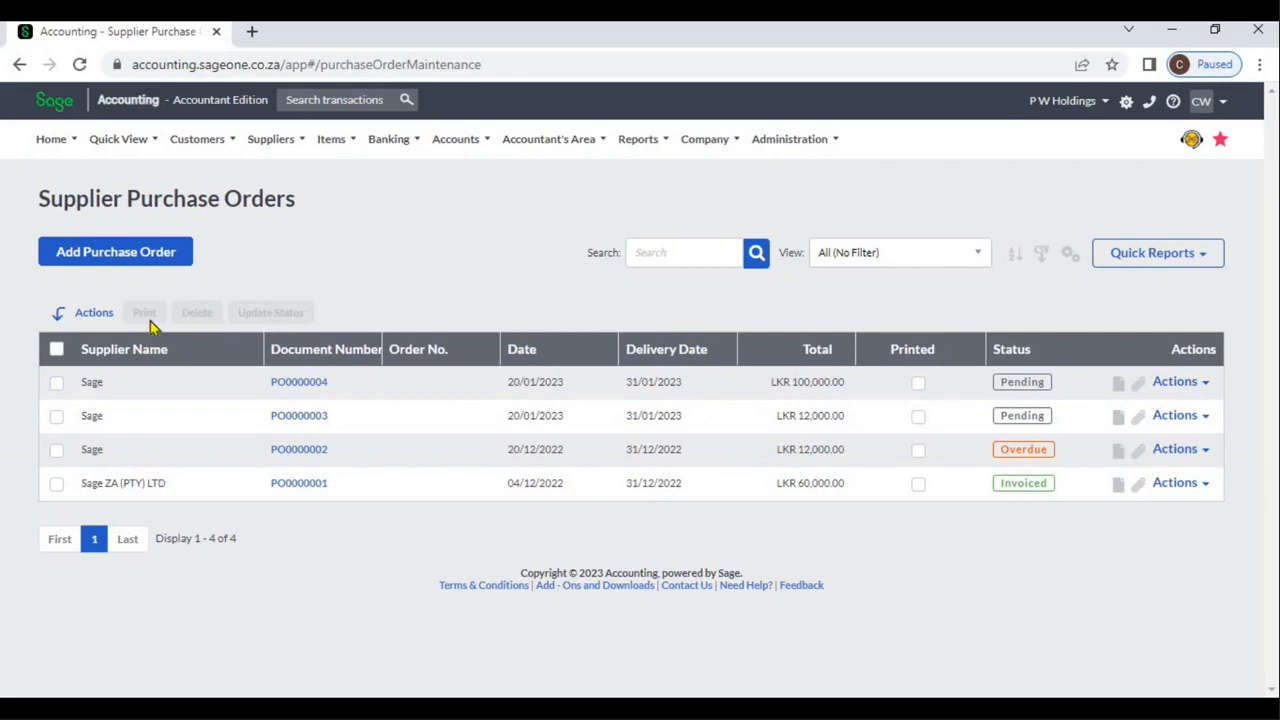
Step: Select the newly saved Sage order of LKR 100,000.00 and review its available status options without saving a status
{"action": "left_click", "coordinate": [57, 384]}
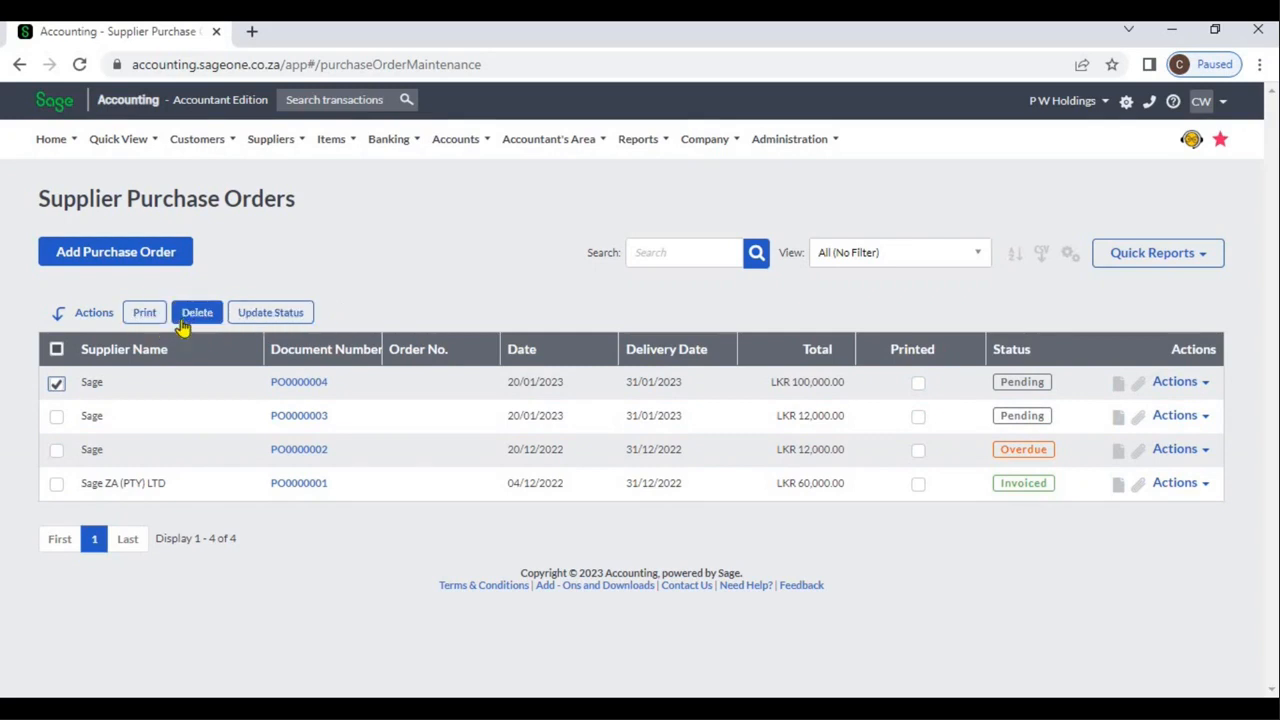
{"action": "left_click", "coordinate": [291, 314]}
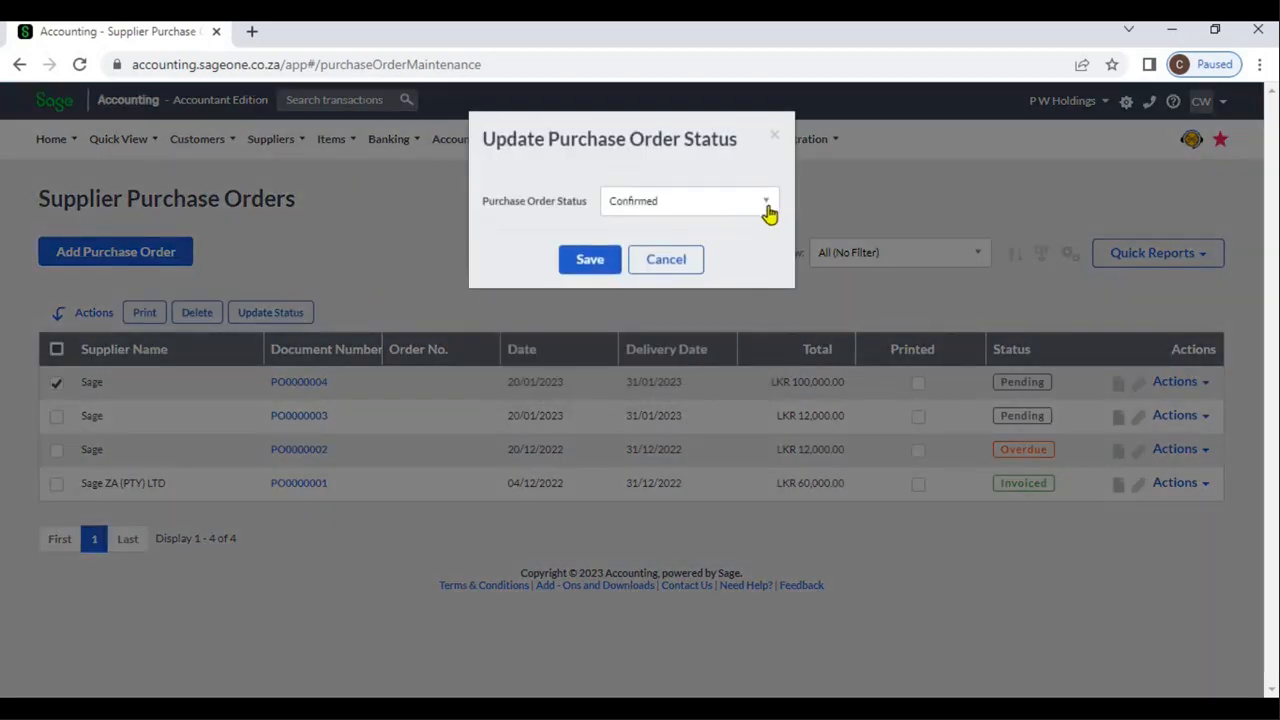
{"action": "left_click", "coordinate": [768, 205]}
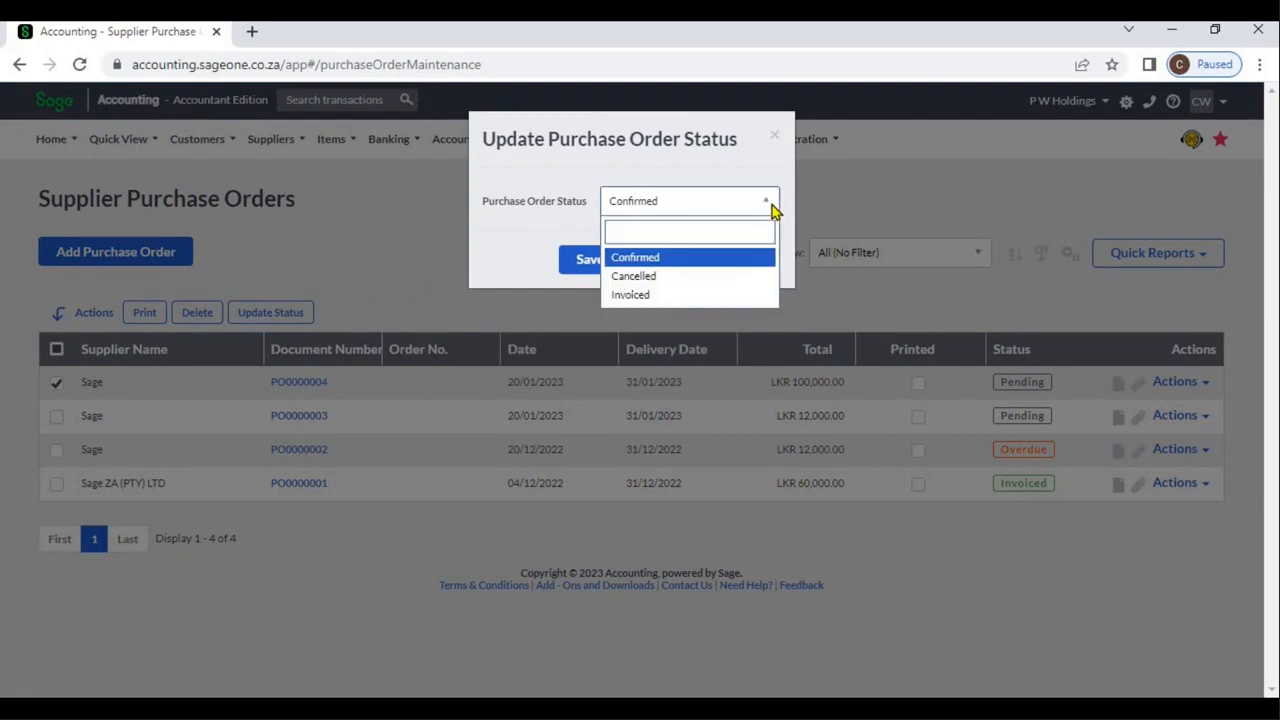
{"action": "left_click", "coordinate": [672, 268]}
{"action": "left_click", "coordinate": [672, 268]}
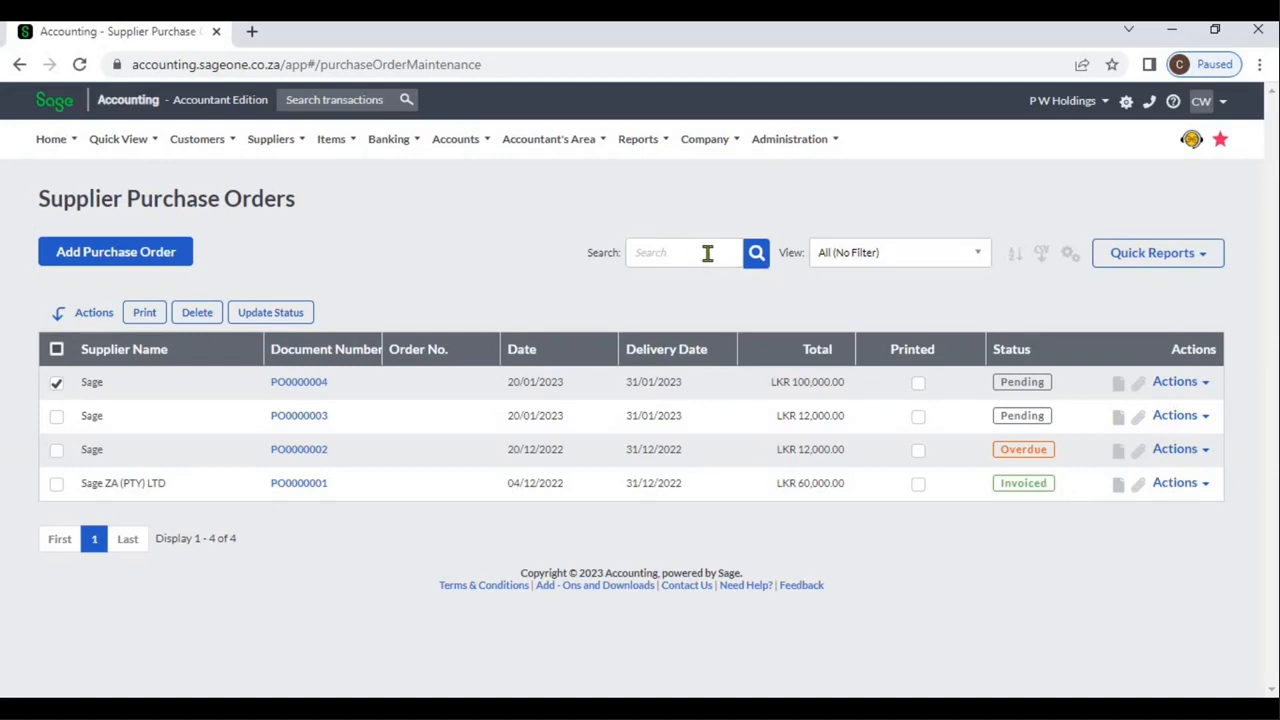
Step: Search the supplier purchase orders for "Za" and clear the search
{"action": "left_click", "coordinate": [707, 253]}
{"action": "type", "text": "2"}
{"action": "type", "text": "a"}
{"action": "left_click", "coordinate": [756, 253]}
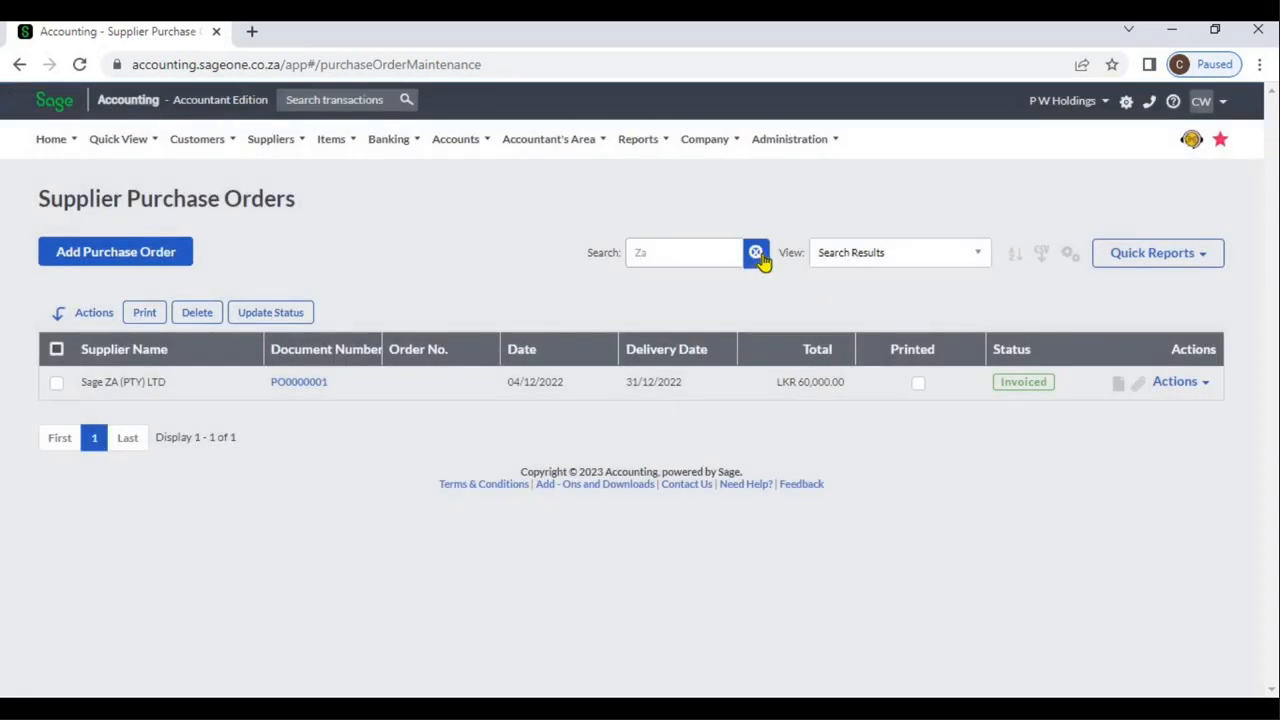
{"action": "left_click", "coordinate": [755, 257]}
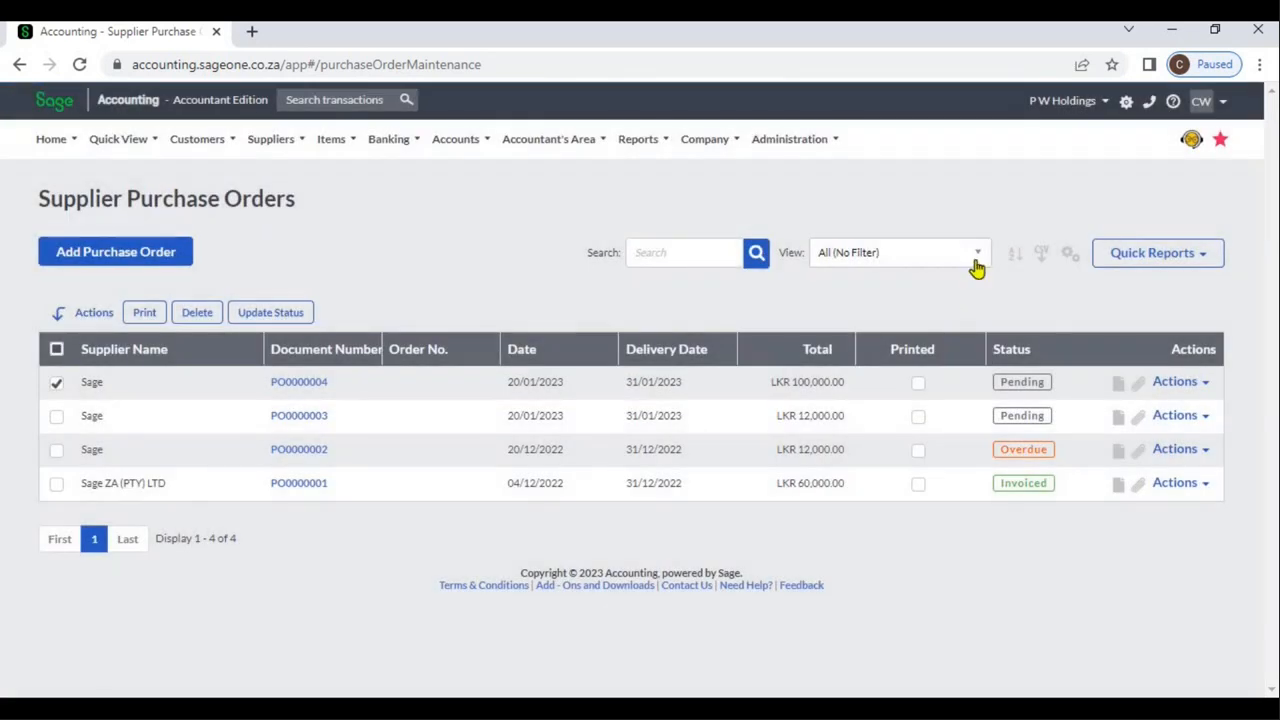
Step: Filter the purchase order list to Pending orders and return it to All (No Filter)
{"action": "left_click", "coordinate": [978, 264]}
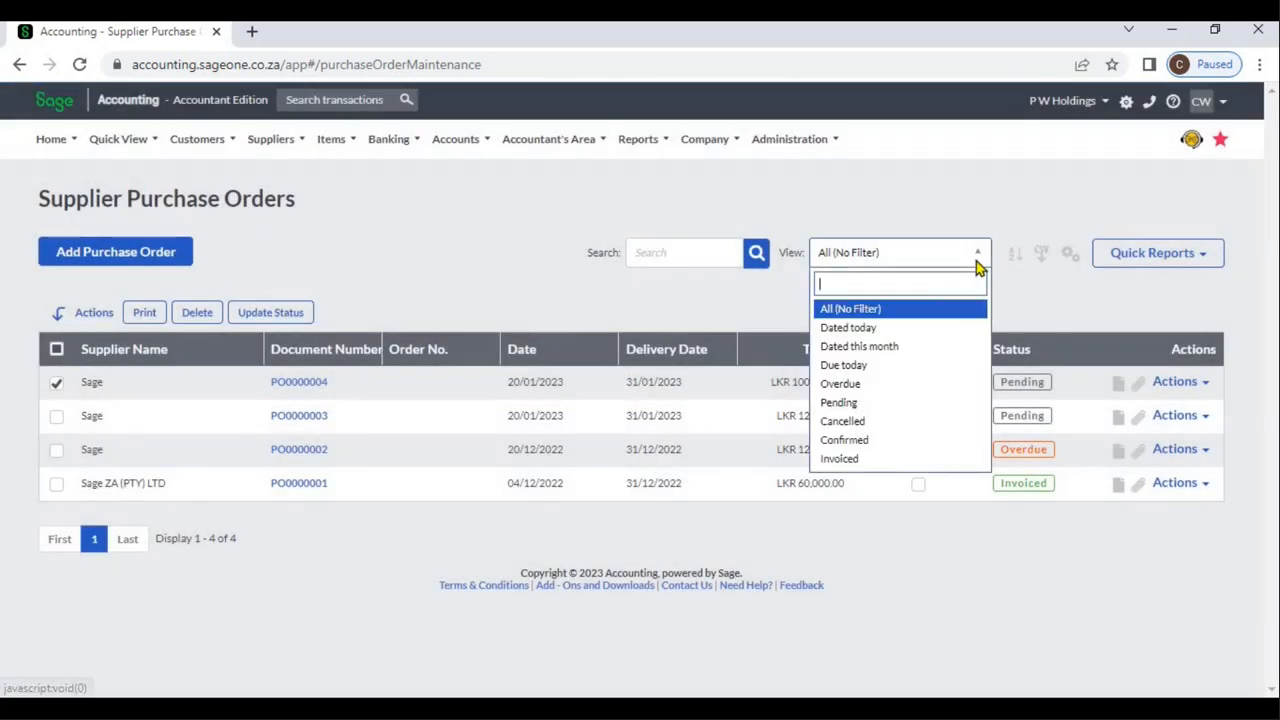
{"action": "left_click", "coordinate": [898, 403]}
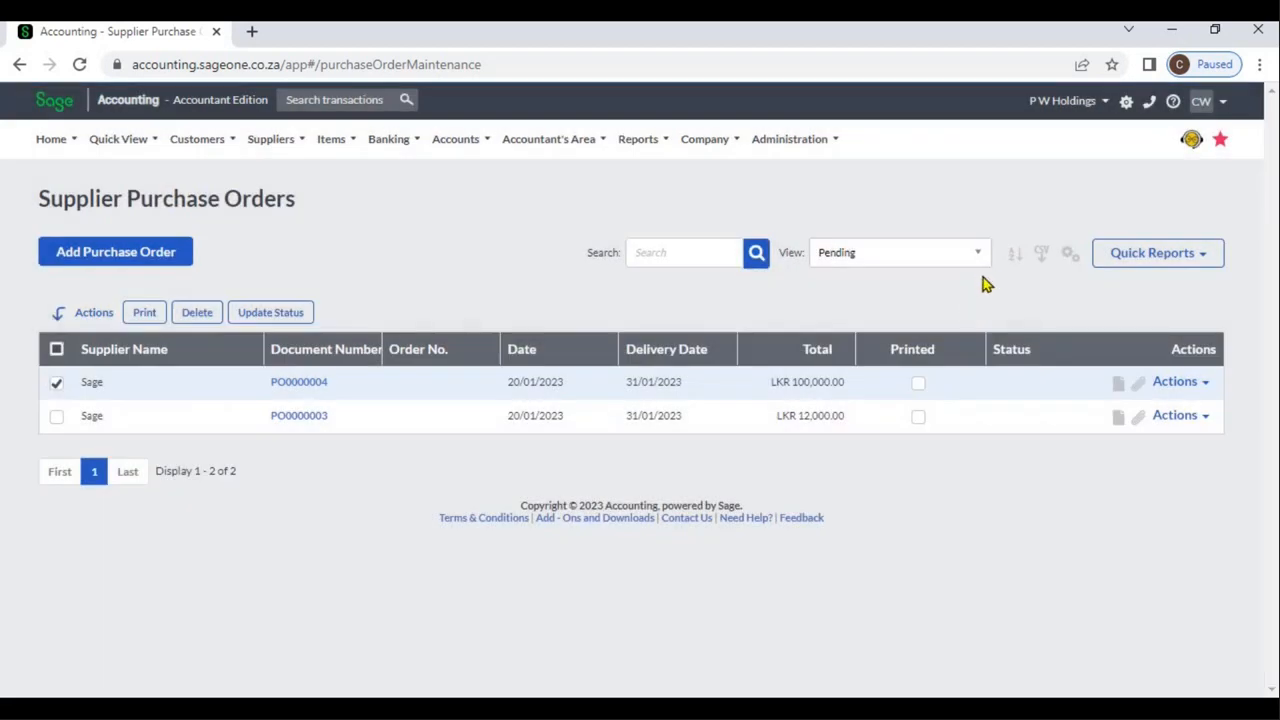
{"action": "left_click", "coordinate": [983, 257]}
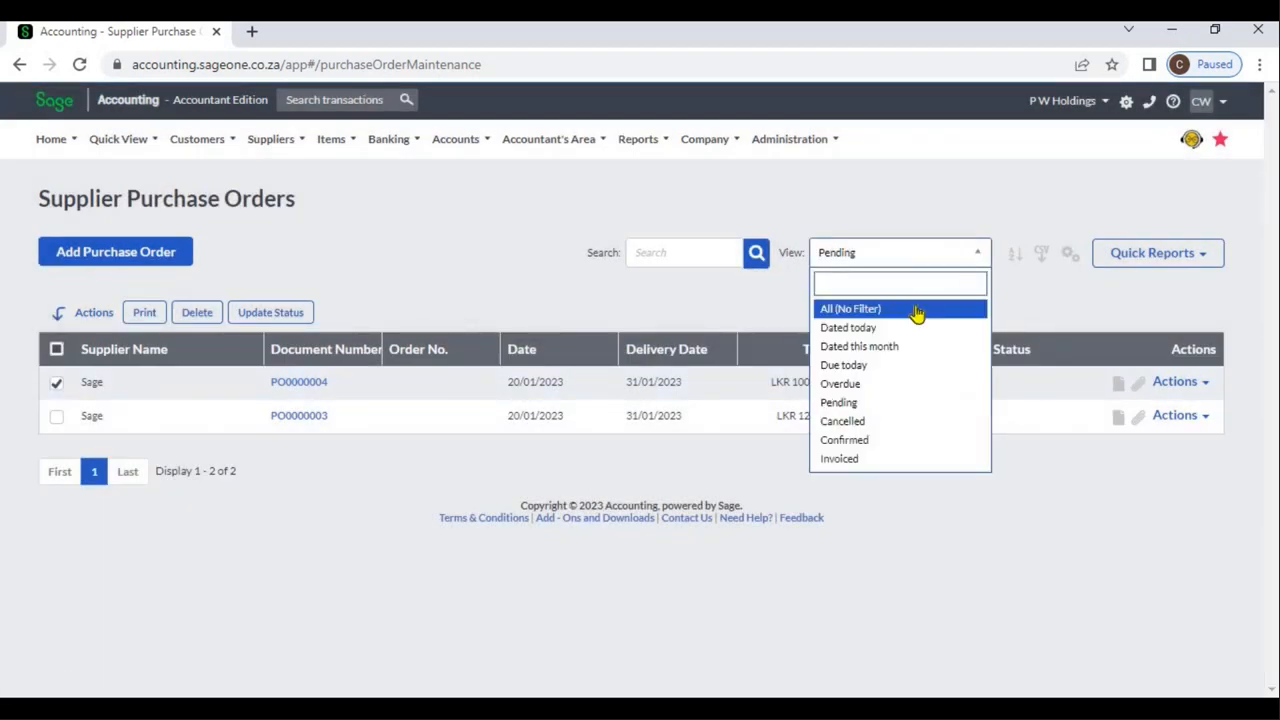
{"action": "left_click", "coordinate": [919, 310]}
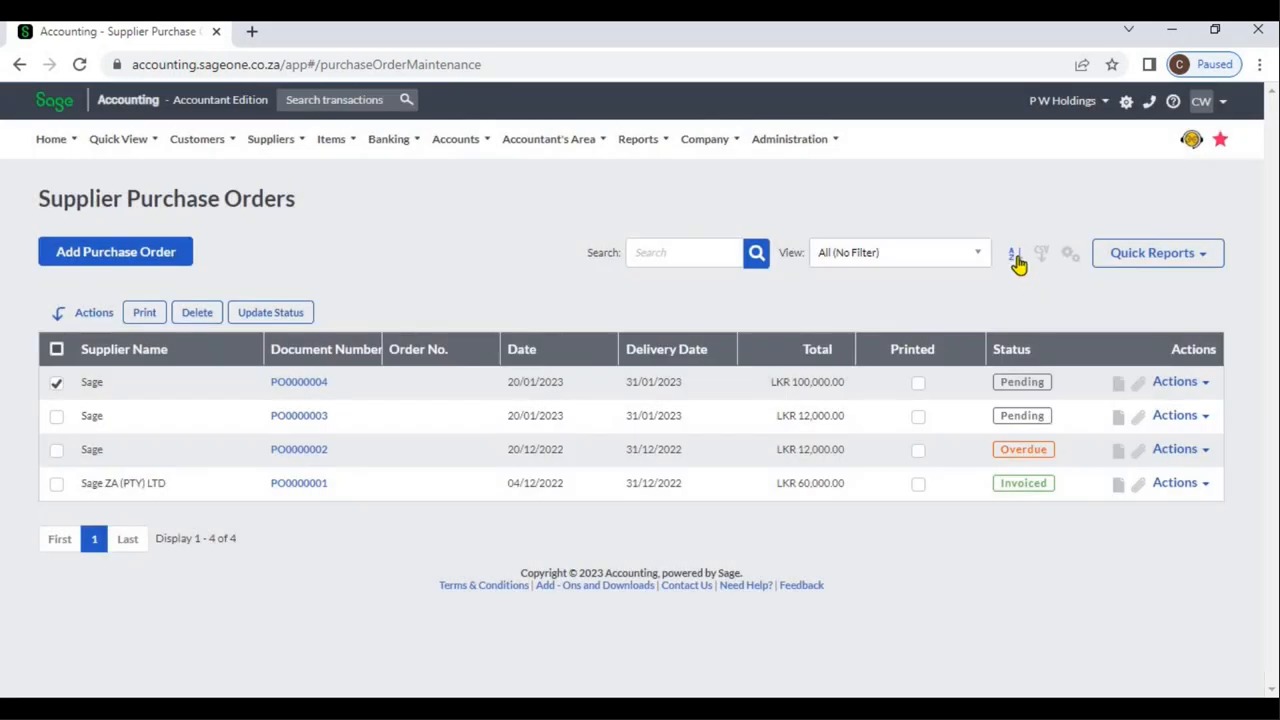
Step: Try a multi-column sort with an added second level and Delivery Date as the first sort column
{"action": "left_click", "coordinate": [1015, 256]}
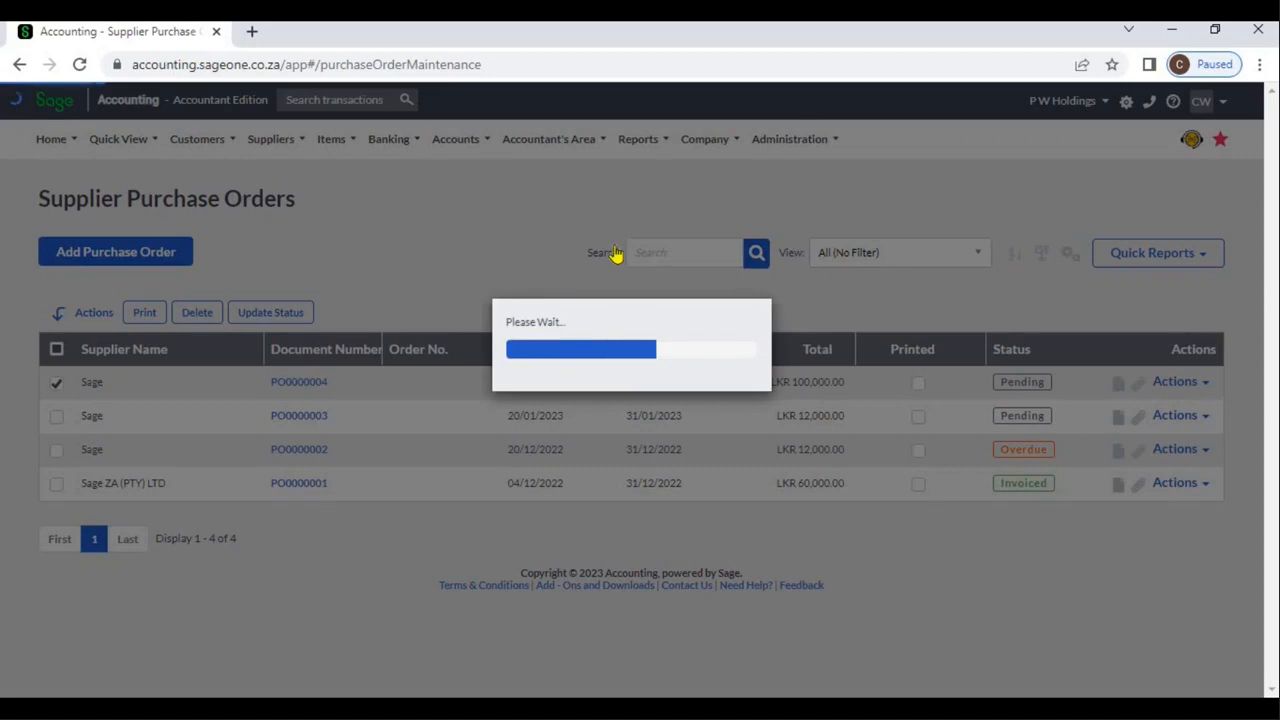
{"action": "left_click", "coordinate": [568, 200]}
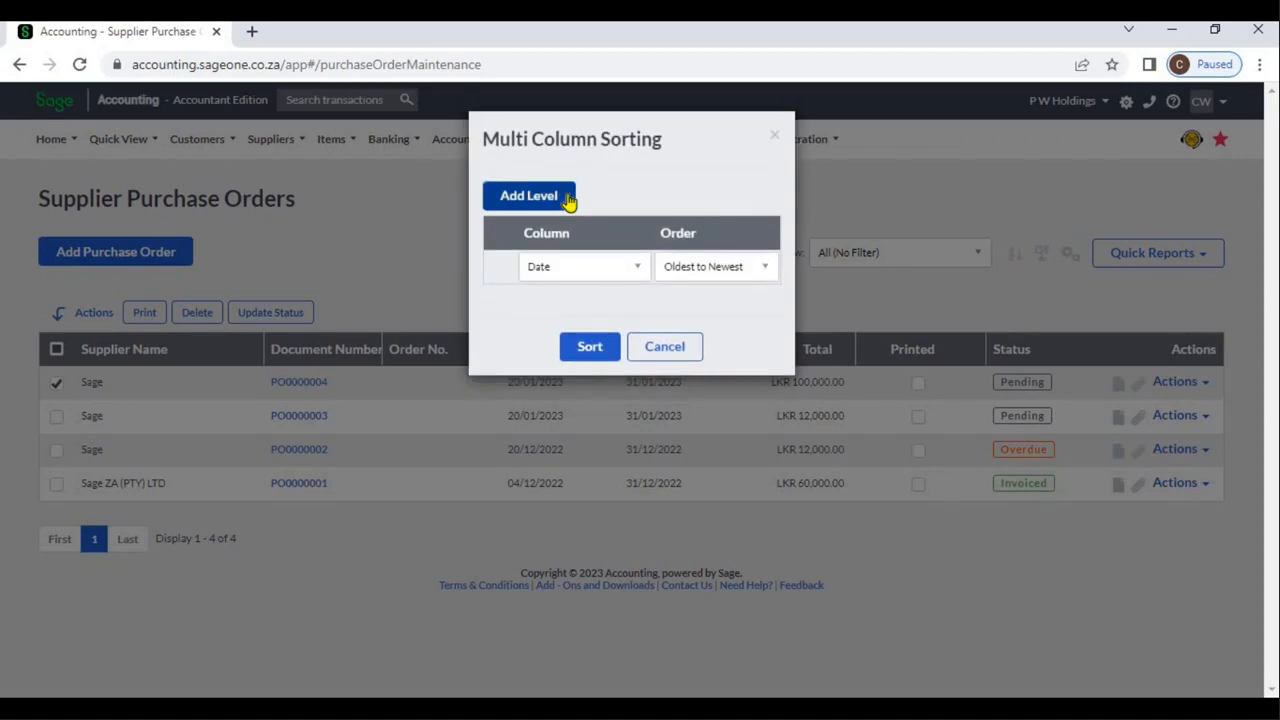
{"action": "left_click", "coordinate": [634, 267]}
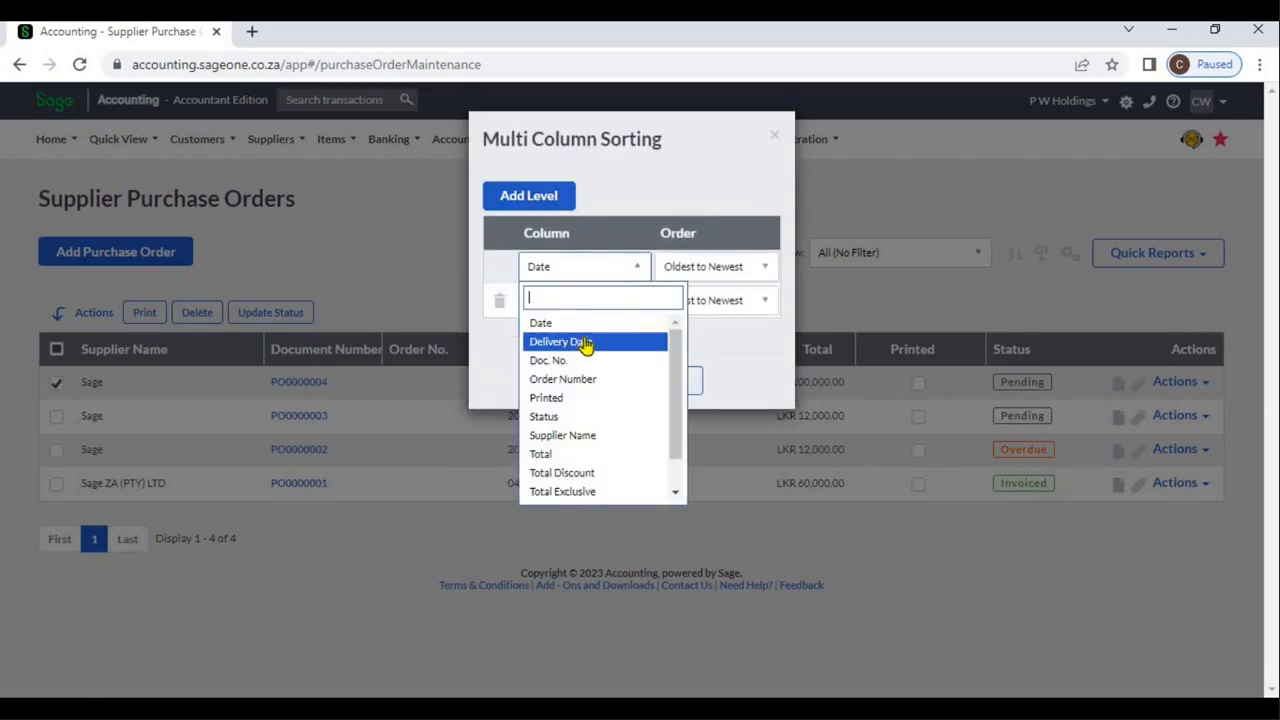
{"action": "left_click", "coordinate": [586, 342]}
{"action": "left_click", "coordinate": [640, 383]}
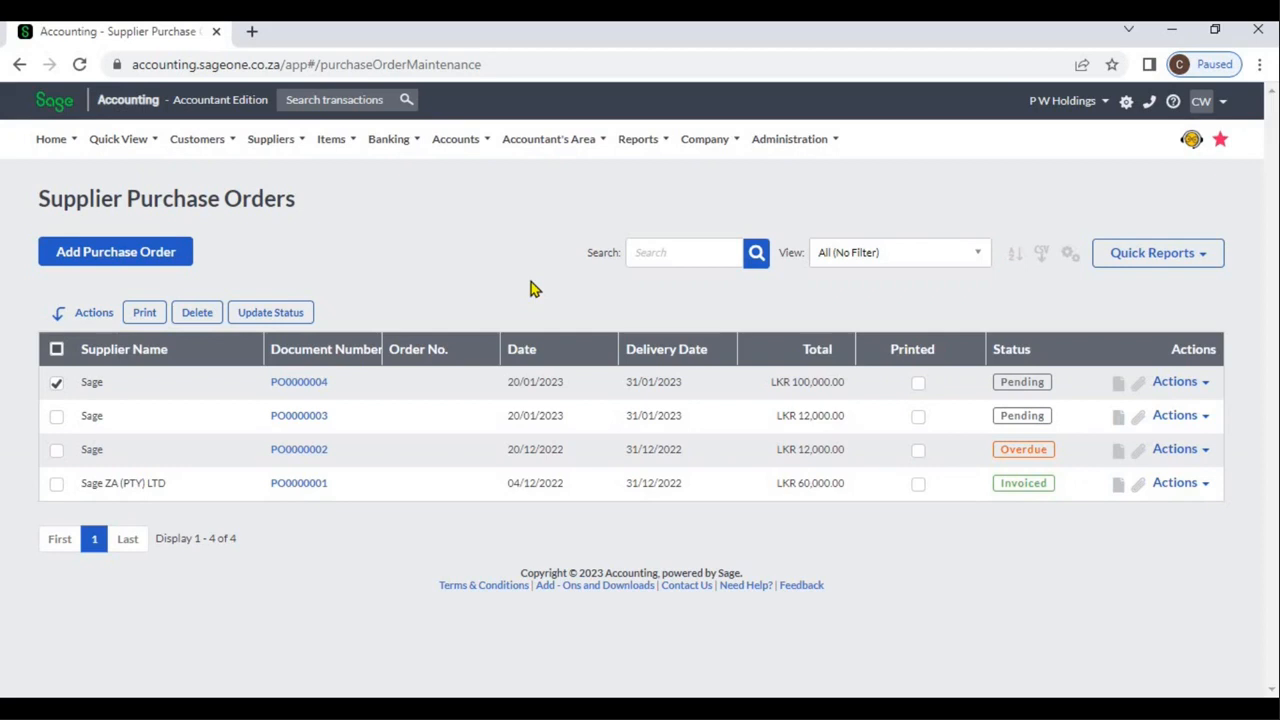
Step: Widen the Document Number column and sort the purchase orders by it in ascending order
{"action": "left_click", "coordinate": [338, 358]}
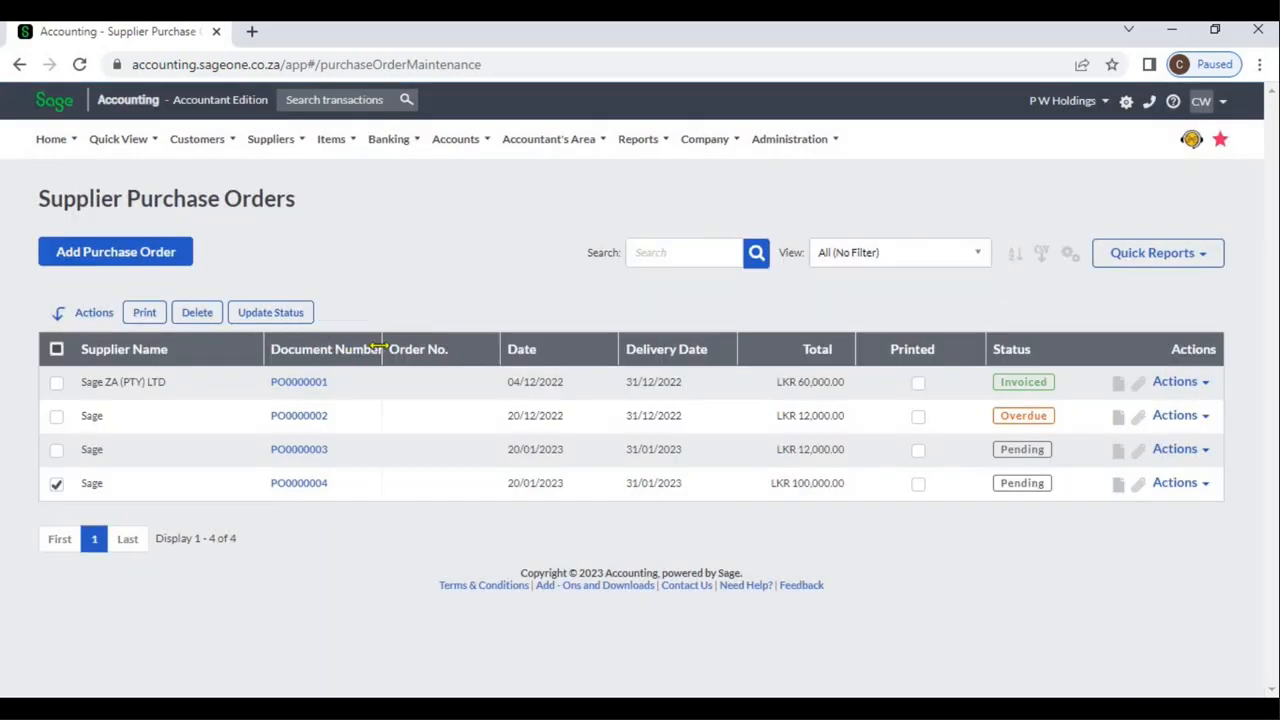
{"action": "left_click_drag", "start_coordinate": [382, 346], "coordinate": [422, 348]}
{"action": "left_click", "coordinate": [340, 360]}
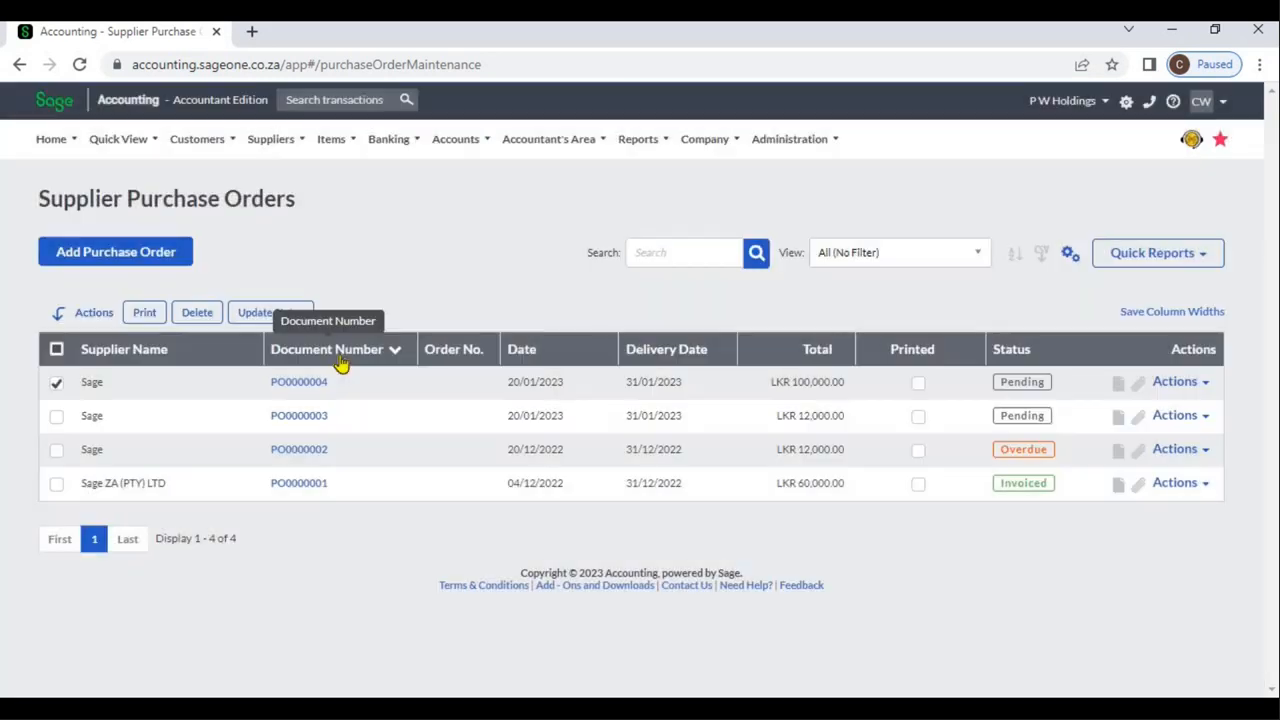
{"action": "left_click", "coordinate": [340, 363]}
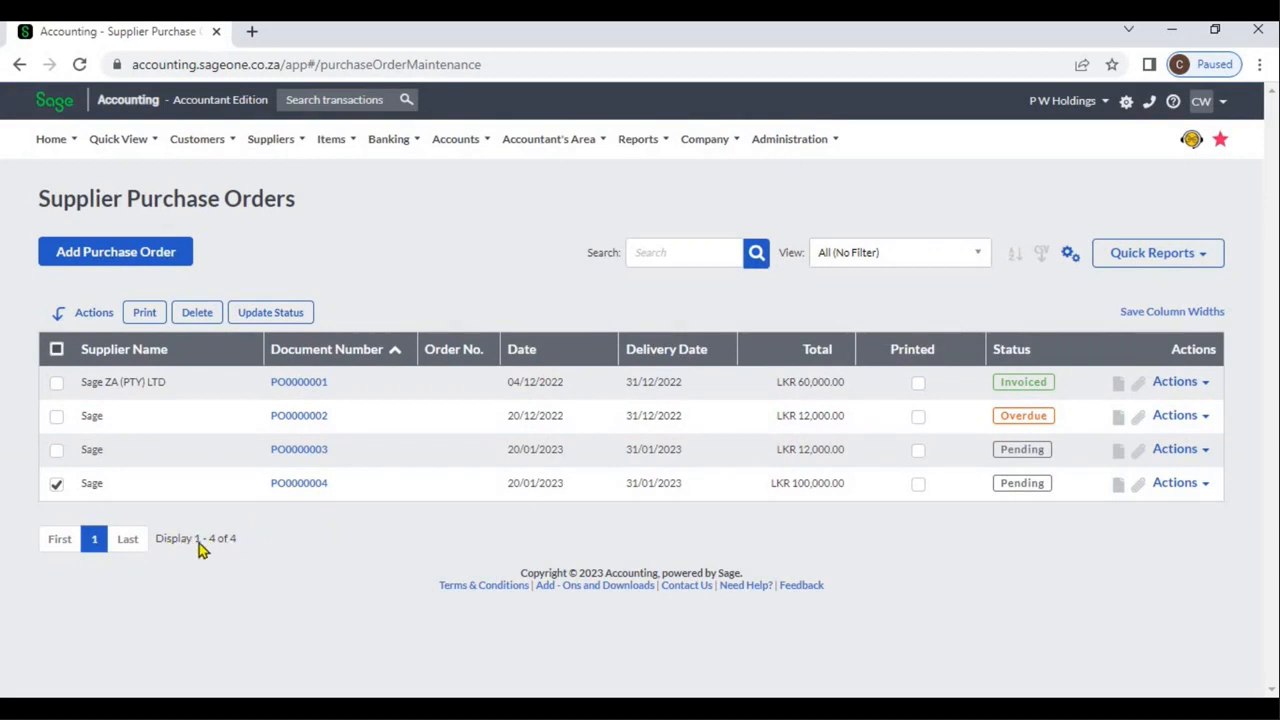
Step: View the history of the Sage ZA (PTY) LTD purchase order and close it
{"action": "left_click", "coordinate": [1206, 388]}
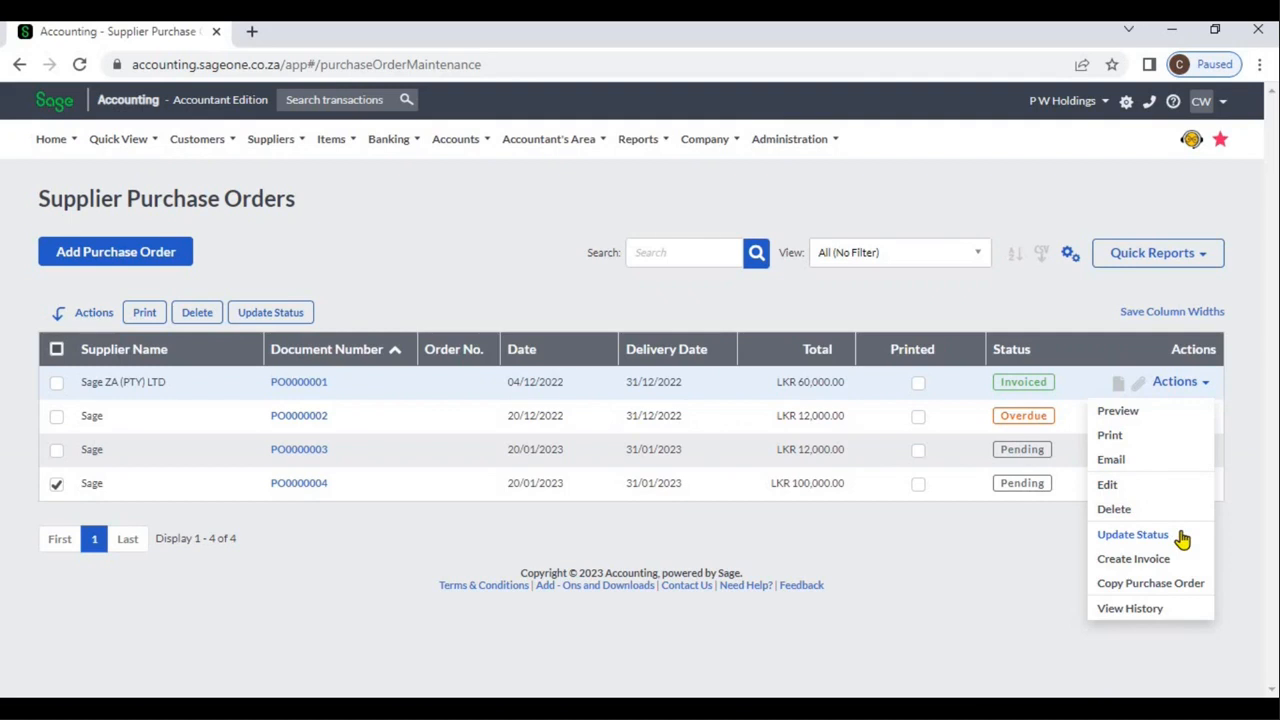
{"action": "left_click", "coordinate": [1143, 612]}
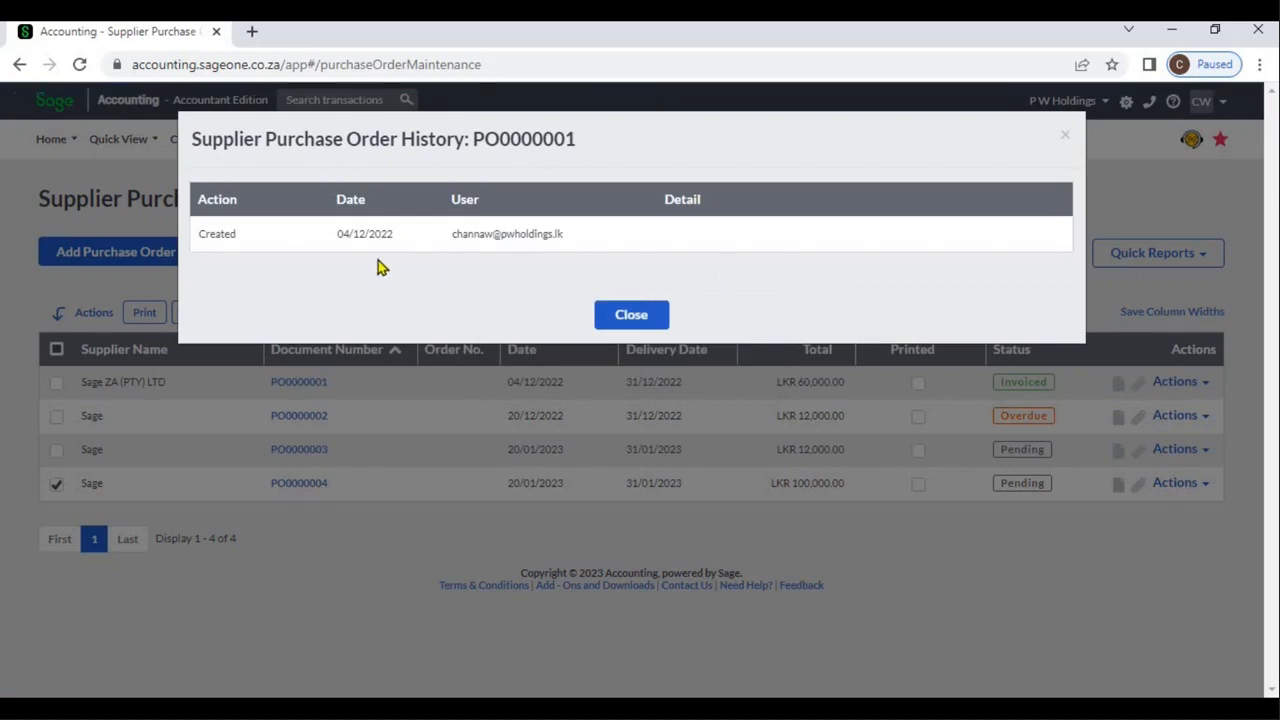
{"action": "left_click", "coordinate": [613, 317]}
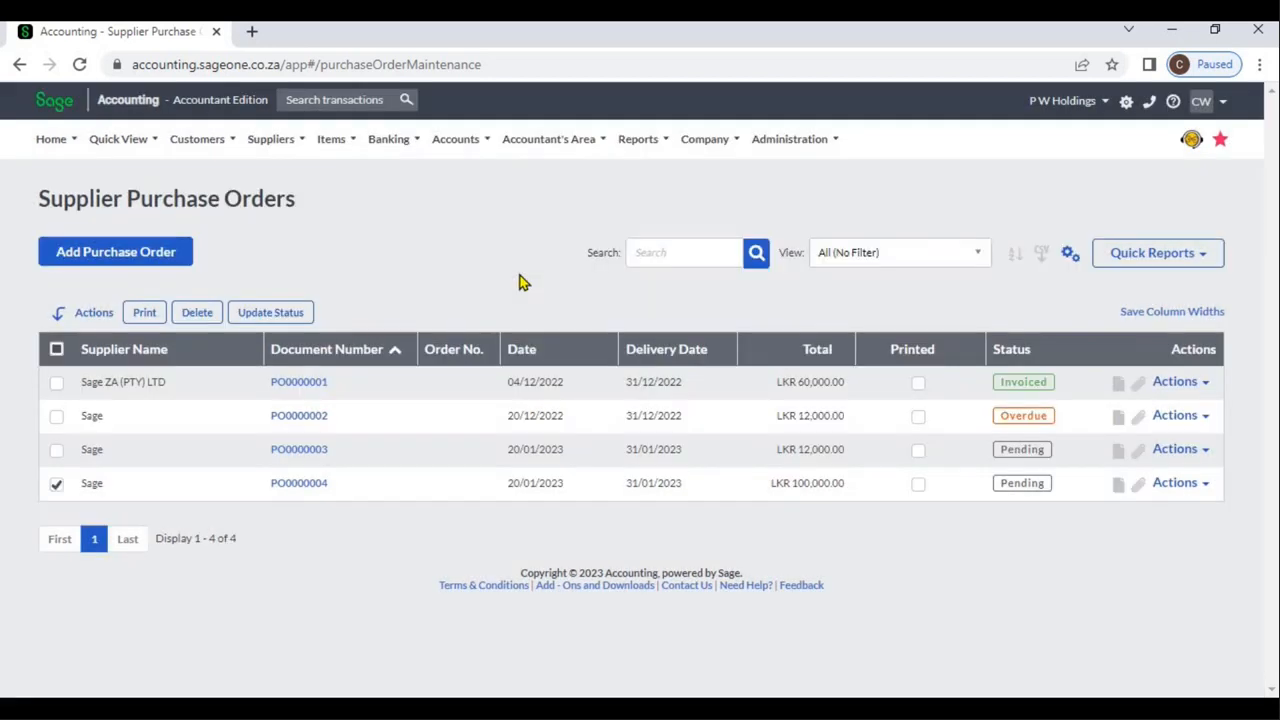